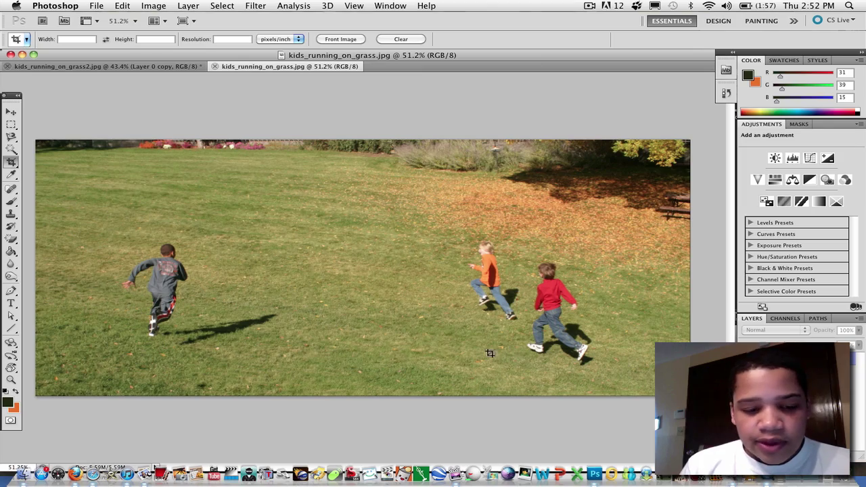
# - Convert the background to a regular layer named Layer 0 and select the boy in the gray shirt with the Quick Selection tool
pyautogui.doubleClick(799, 358)
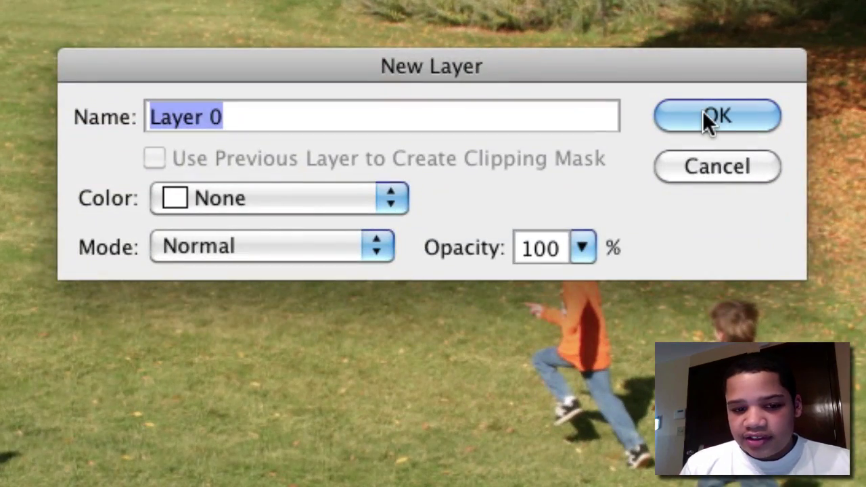
pyautogui.click(765, 122)
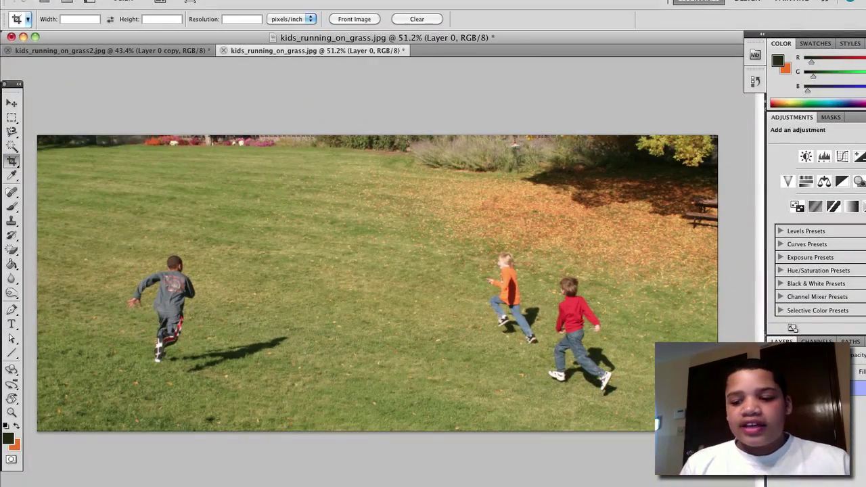
pyautogui.scroll(5, 133, 316)
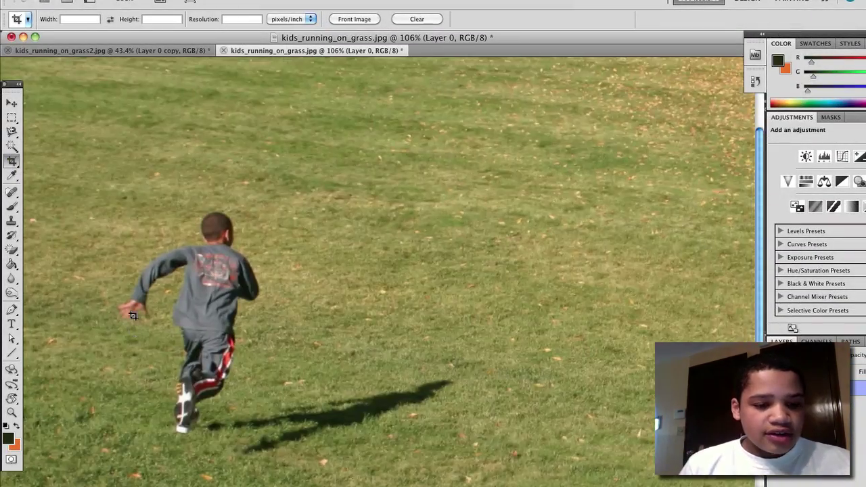
pyautogui.click(10, 147)
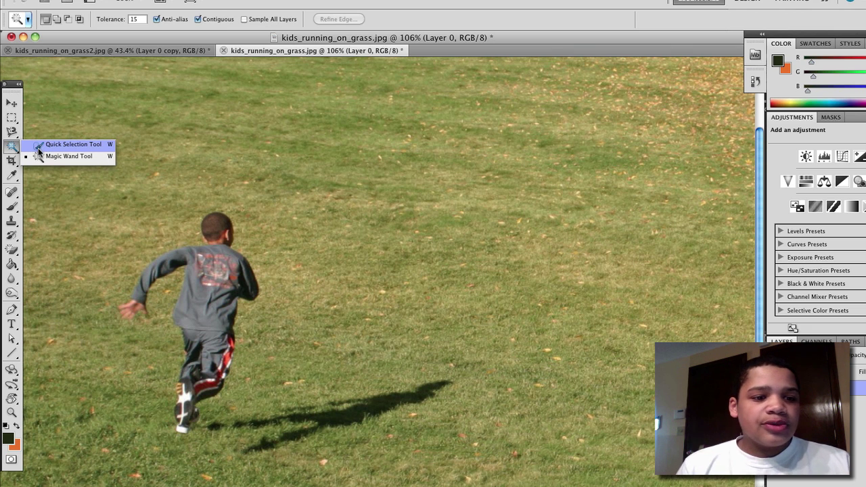
pyautogui.click(40, 144)
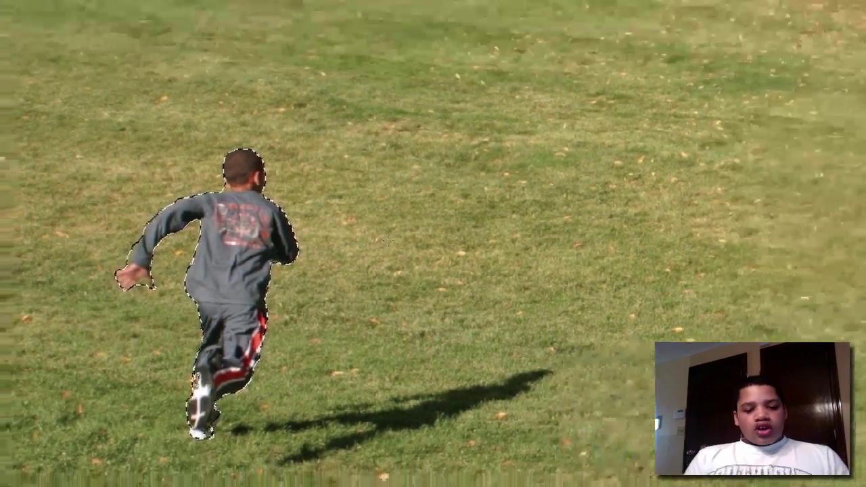
# - Move the selected boy across the grass to just beside the child in the orange shirt
pyautogui.hscroll(10, 433, 270)
pyautogui.hscroll(5, 372, 271)
pyautogui.scroll(-2, 372, 271)
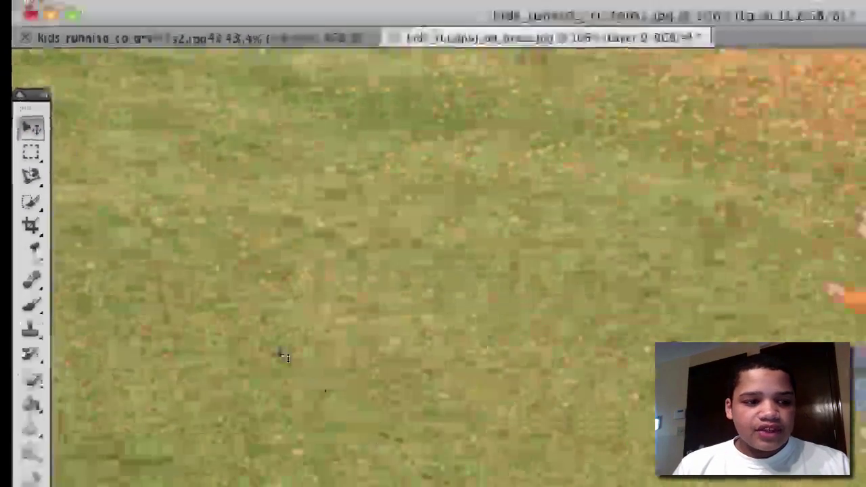
pyautogui.hscroll(-5, 91, 271)
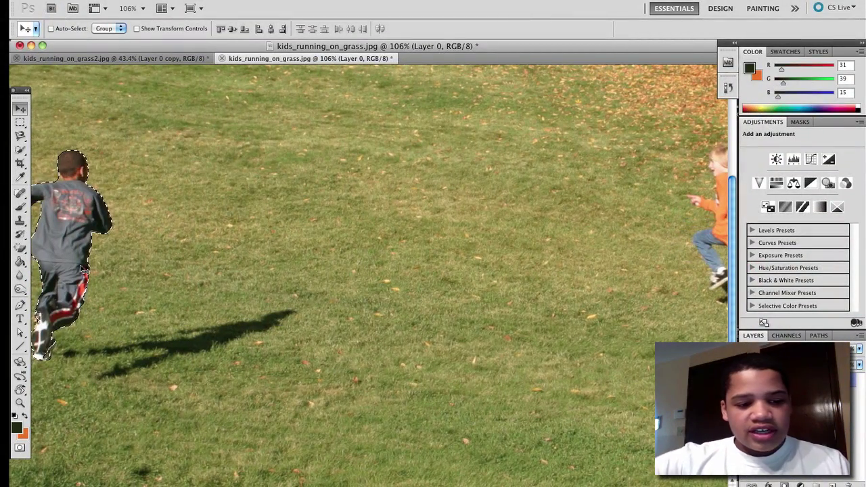
pyautogui.moveTo(83, 270); pyautogui.dragTo(636, 249)
pyautogui.hscroll(10, 635, 247)
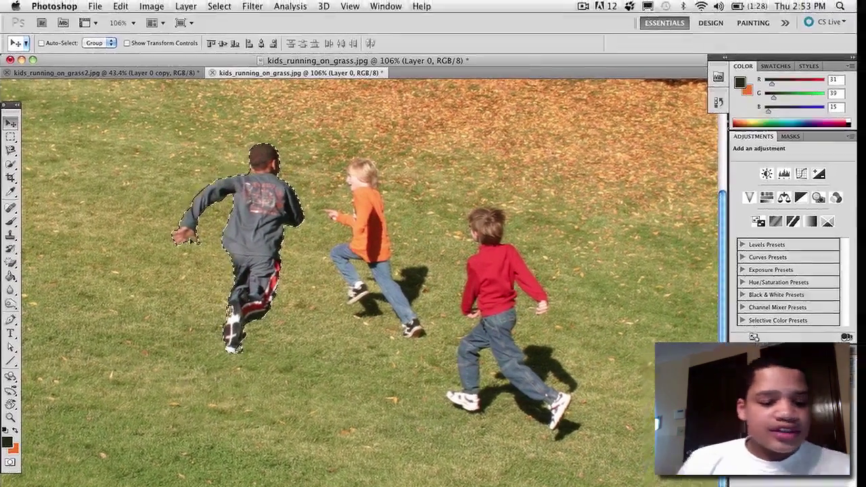
# - Mirror the selected boy horizontally with Free Transform so that he faces the opposite direction
pyautogui.click(152, 6)
pyautogui.moveTo(164, 20)
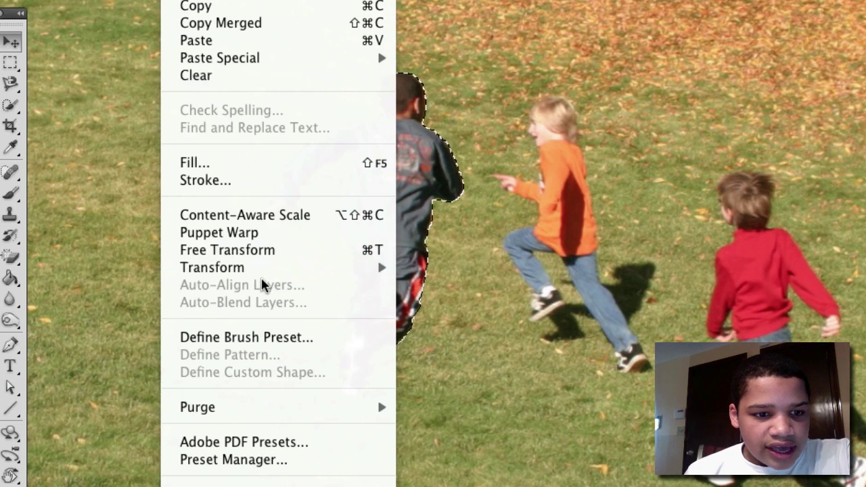
pyautogui.click(261, 249)
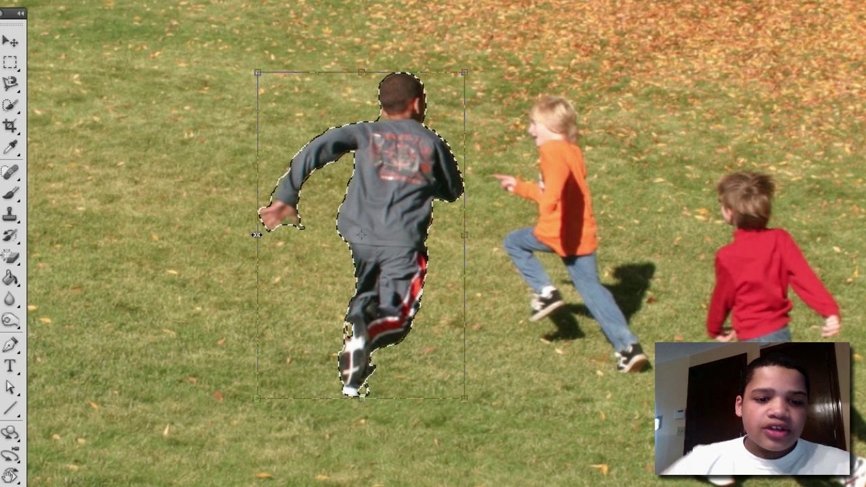
pyautogui.moveTo(256, 237); pyautogui.dragTo(680, 148)
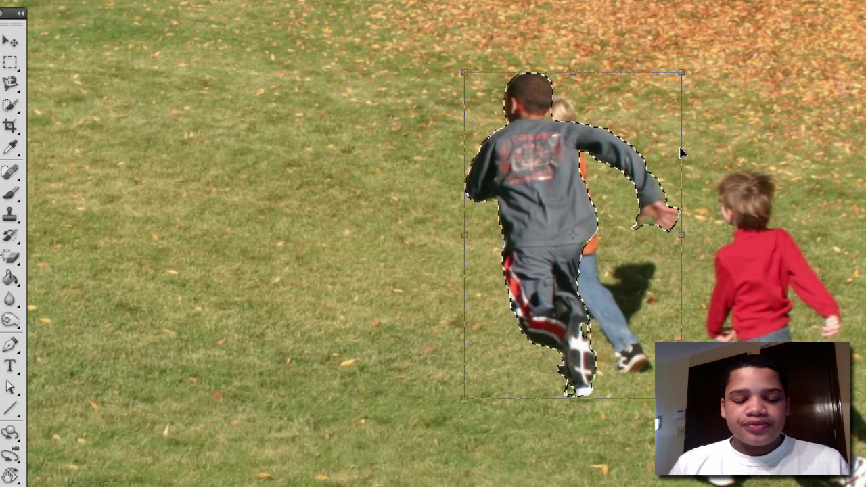
# - Scale the mirrored boy to about 80% width and 77% height, place him in front of the child in orange, and apply the transform
pyautogui.moveTo(498, 186); pyautogui.dragTo(359, 151)
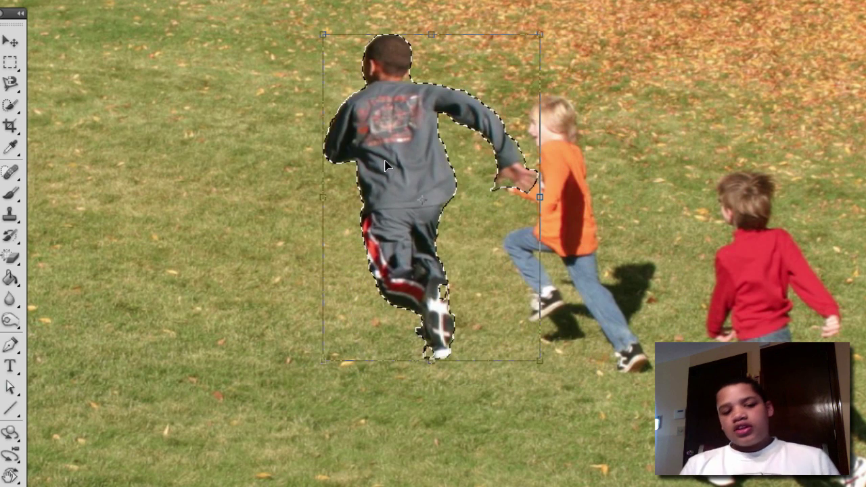
pyautogui.moveTo(550, 341); pyautogui.dragTo(477, 282)
pyautogui.moveTo(438, 233); pyautogui.dragTo(431, 264)
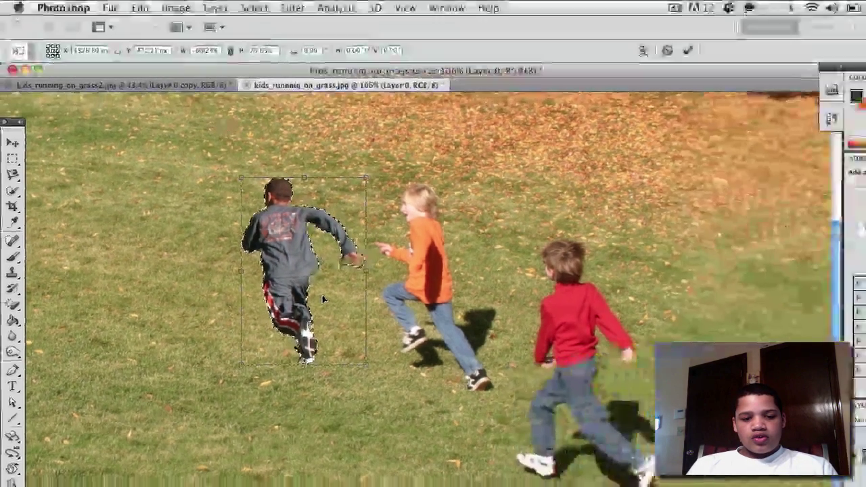
pyautogui.moveTo(323, 299); pyautogui.dragTo(325, 291)
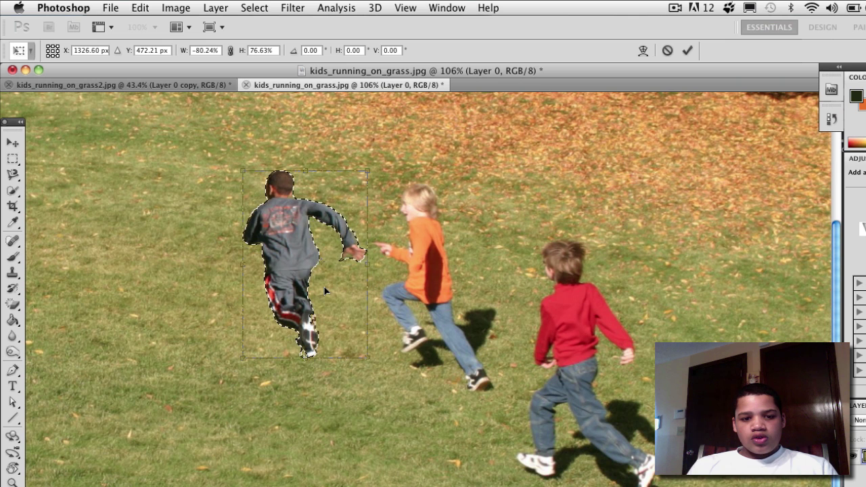
pyautogui.click(686, 50)
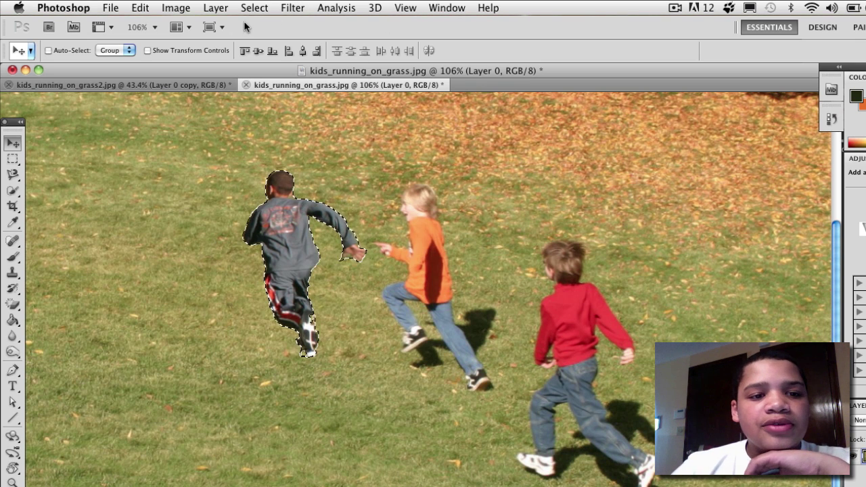
pyautogui.click(173, 7)
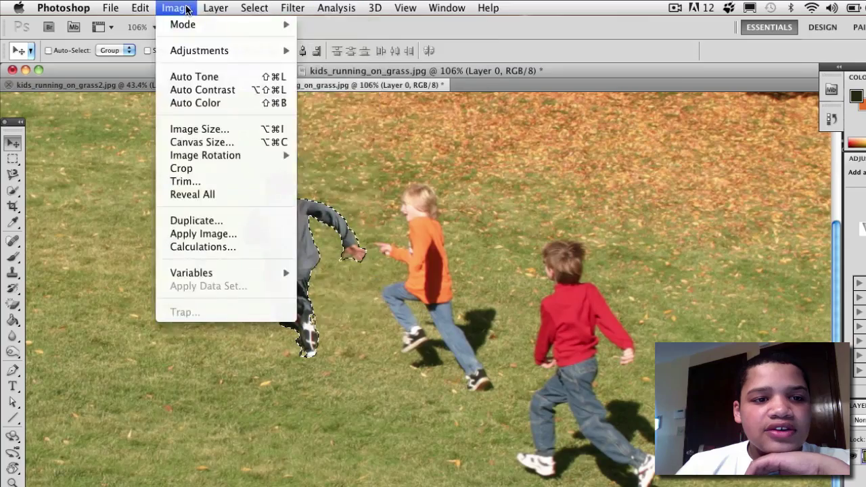
pyautogui.moveTo(252, 6)
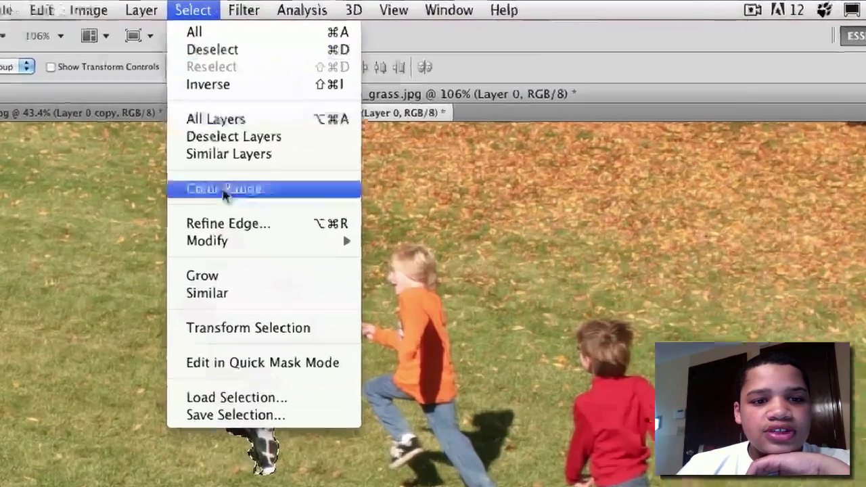
pyautogui.moveTo(266, 182)
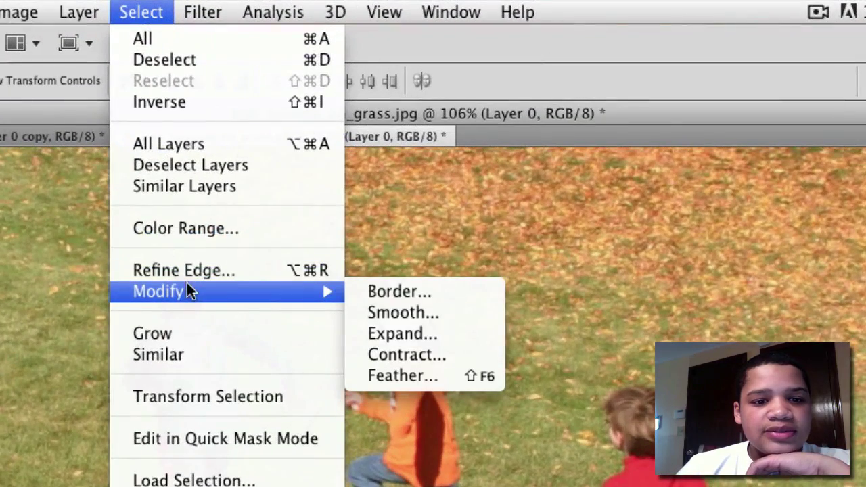
pyautogui.click(455, 340)
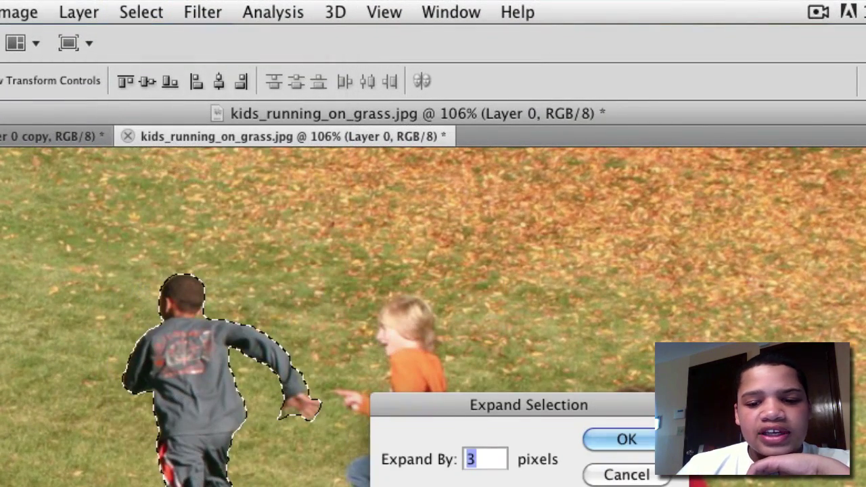
pyautogui.click(624, 472)
# - Feather the selection around the moved boy with a 3-pixel radius, and deselect it
pyautogui.click(140, 12)
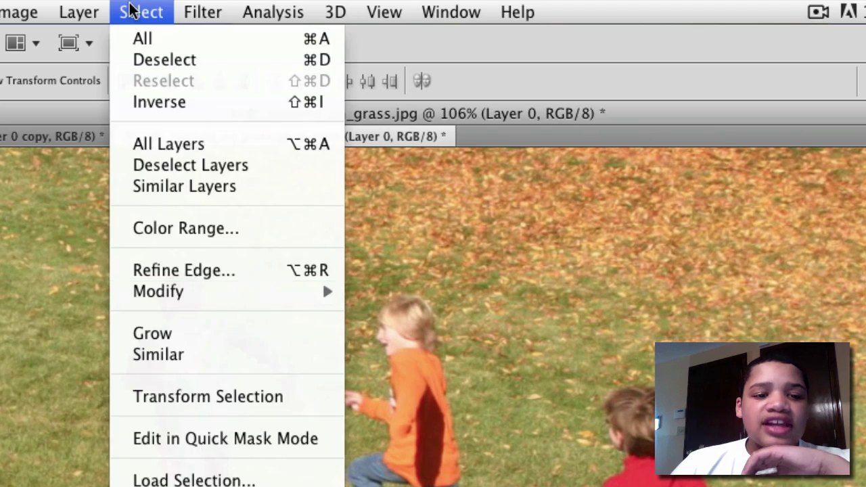
pyautogui.moveTo(222, 295)
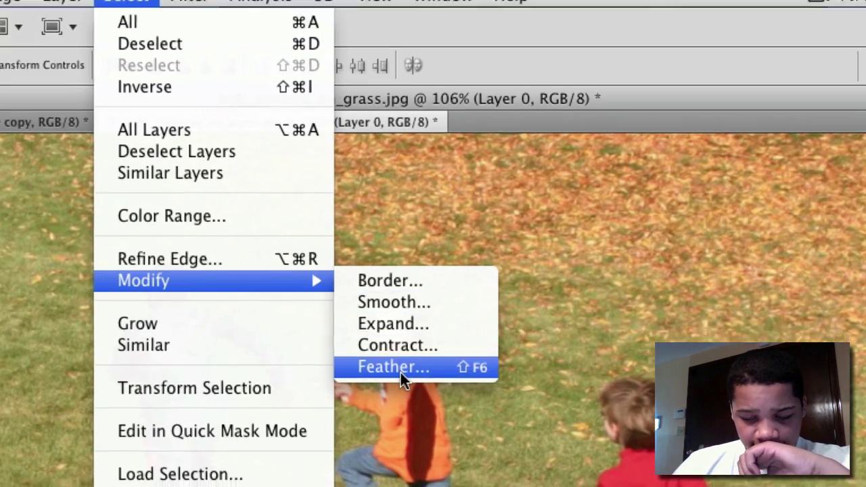
pyautogui.click(410, 377)
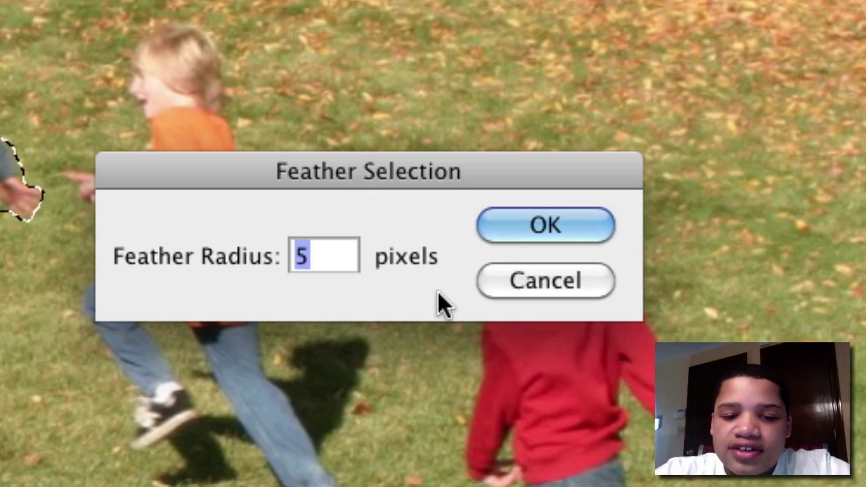
pyautogui.press('BackSpace')
pyautogui.write('3')
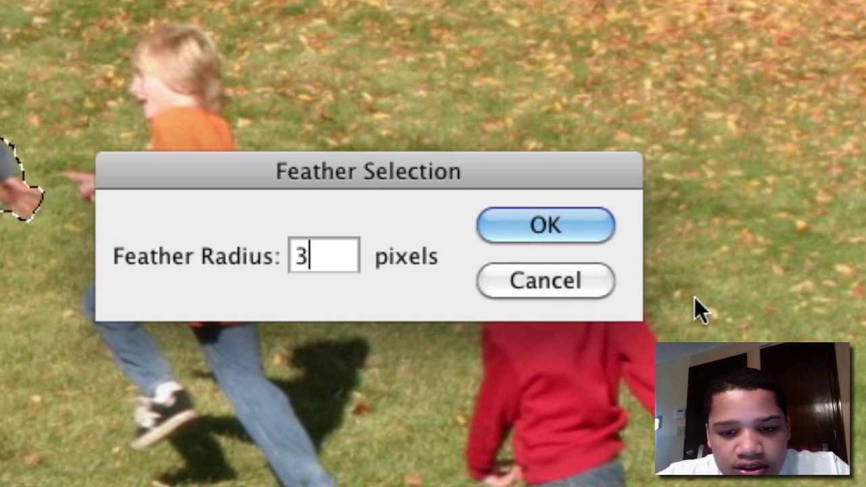
pyautogui.click(590, 234)
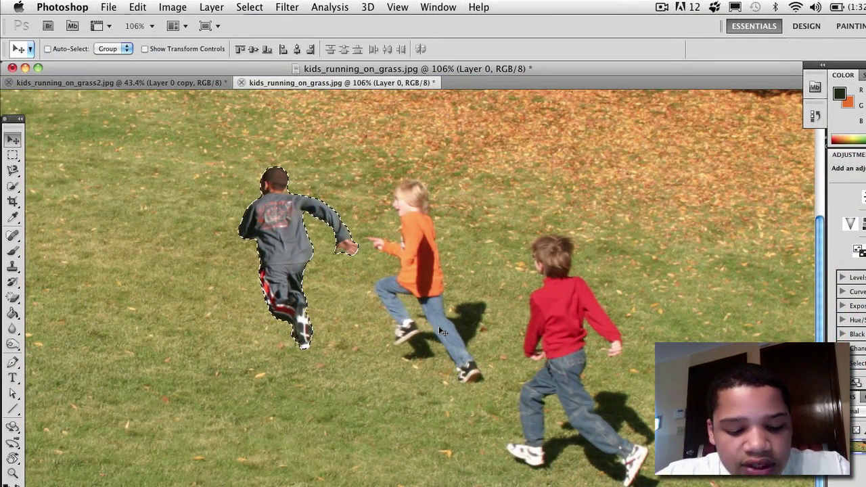
pyautogui.press('super+d')
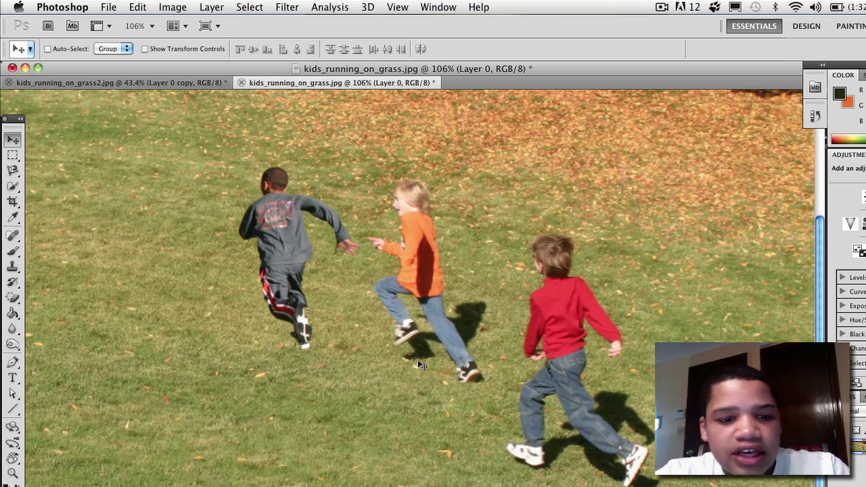
# - Select the leftover patch beside the foot of the cut-out hole with the marquee and move it to the relocated boy's feet
pyautogui.hscroll(-5, 418, 361)
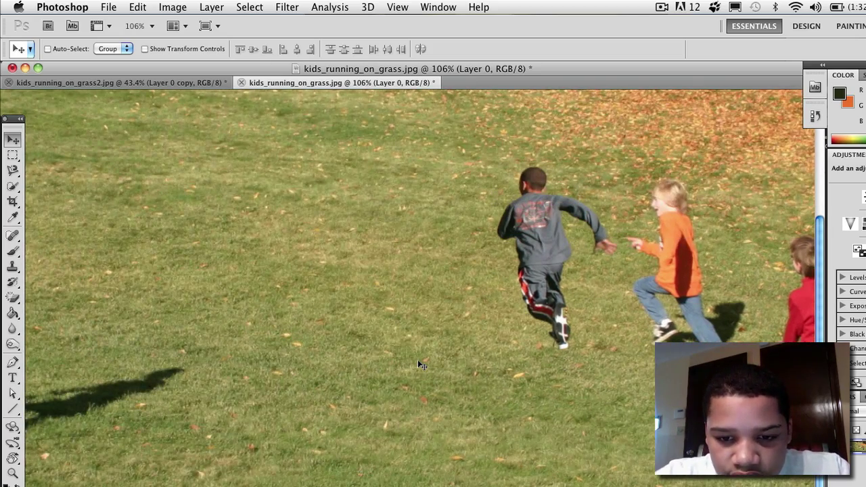
pyautogui.hscroll(-8, 420, 365)
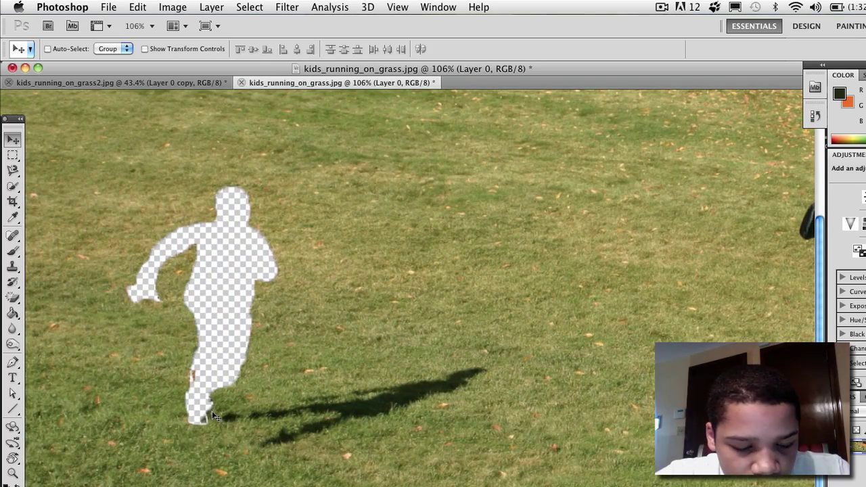
pyautogui.scroll(6, 212, 415)
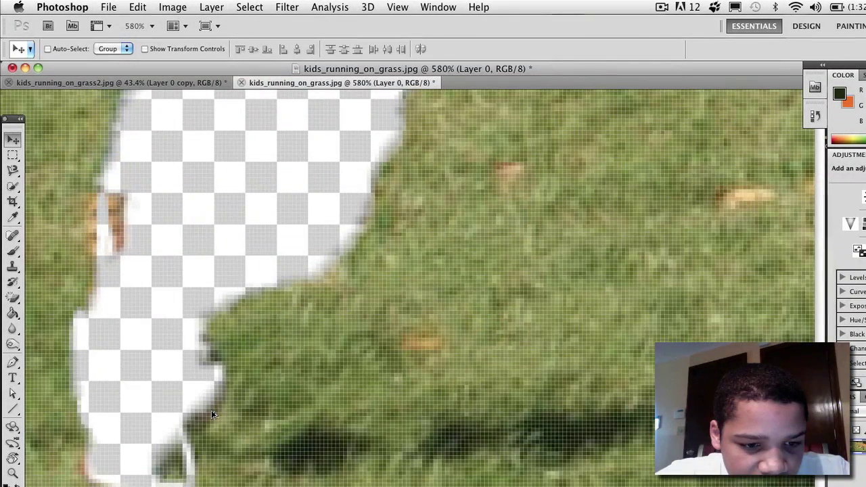
pyautogui.scroll(-2, 213, 415)
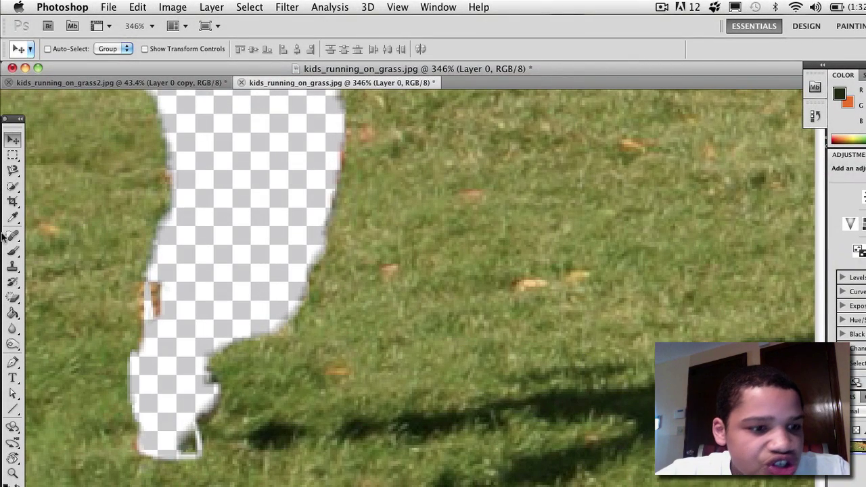
pyautogui.click(14, 157)
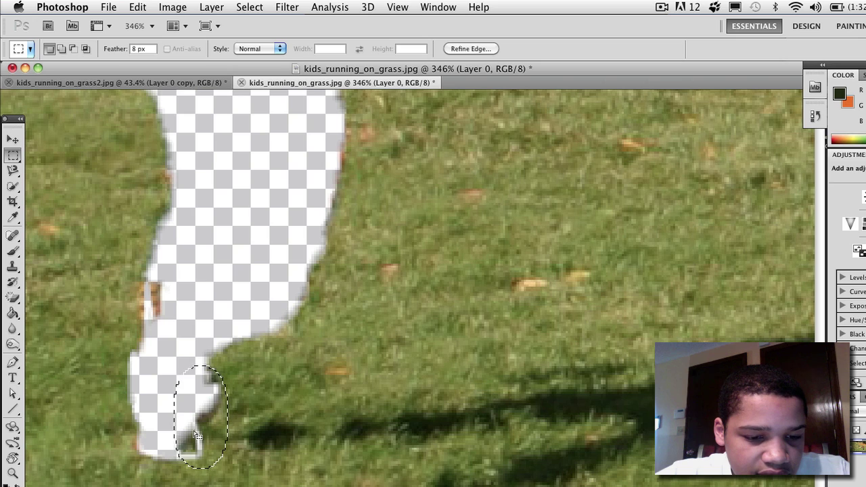
pyautogui.moveTo(196, 401); pyautogui.dragTo(408, 326)
pyautogui.click(12, 139)
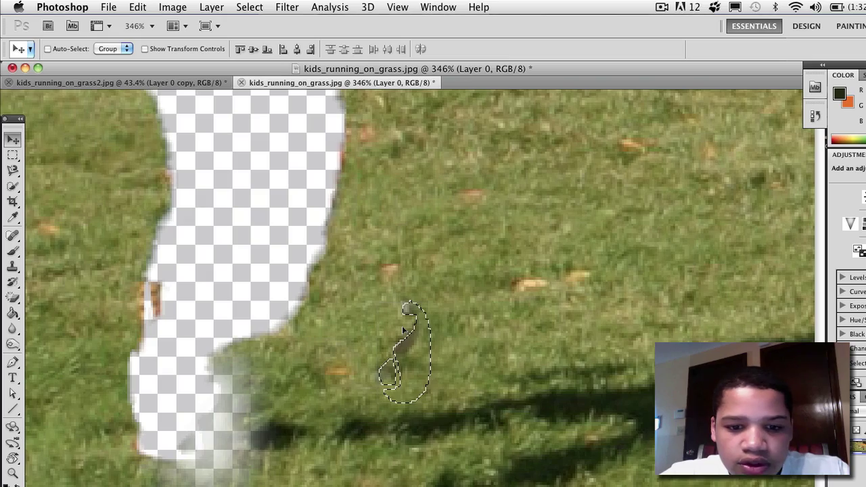
pyautogui.press('super+0')
pyautogui.scroll(2, 402, 326)
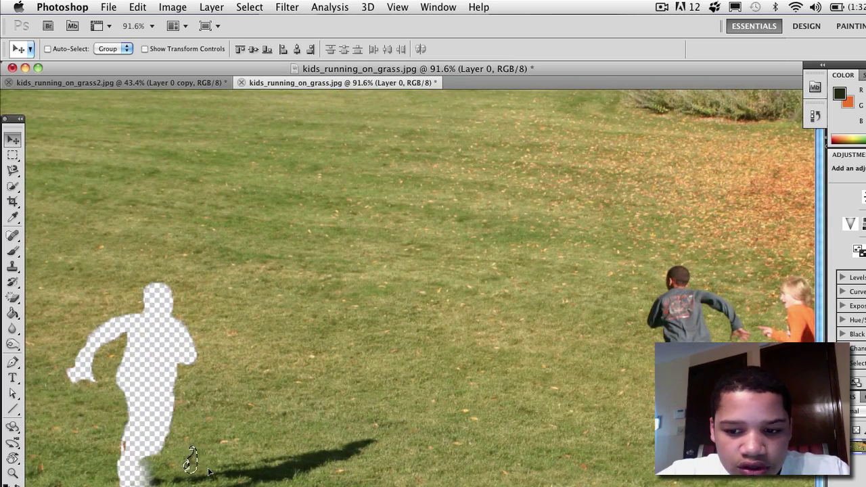
pyautogui.moveTo(210, 467); pyautogui.dragTo(690, 419)
pyautogui.click(287, 7)
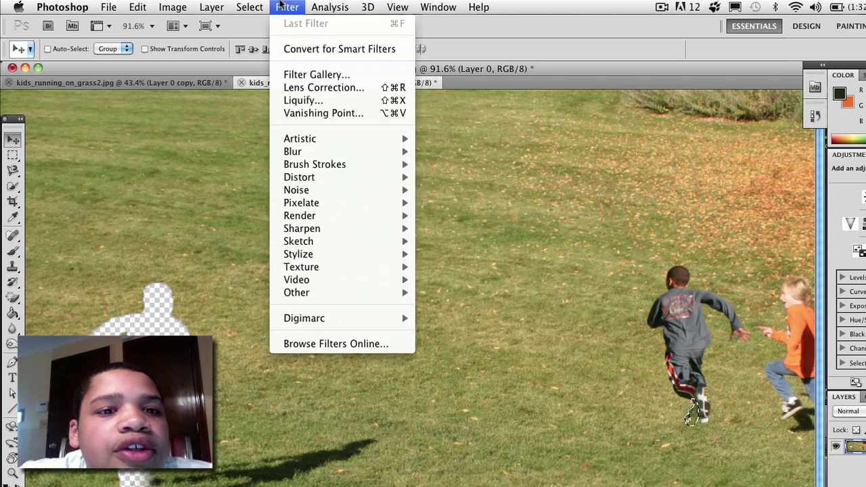
pyautogui.moveTo(174, 6)
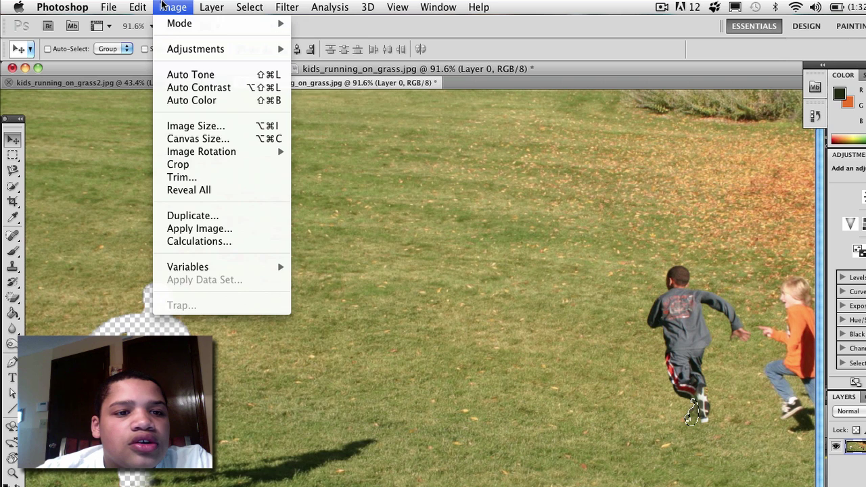
pyautogui.moveTo(137, 7)
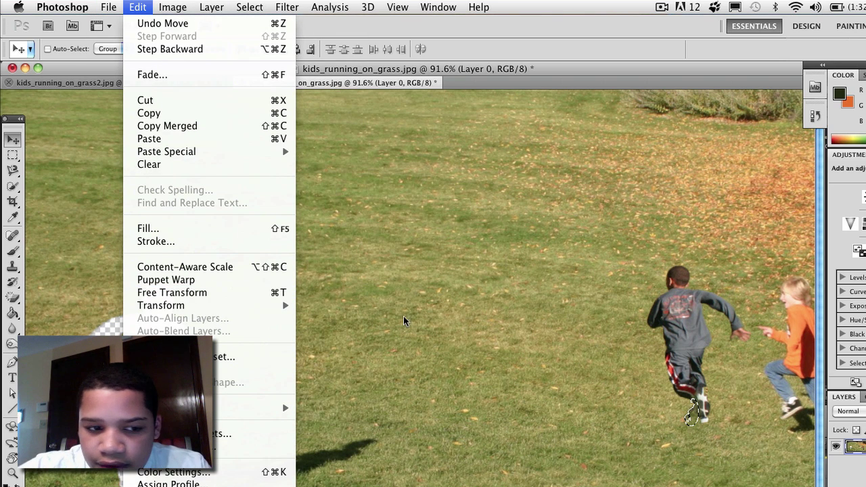
# - Mirror the selected patch at the relocated boy's feet horizontally with Free Transform, place it beside his shoe, and apply the transform
pyautogui.click(271, 292)
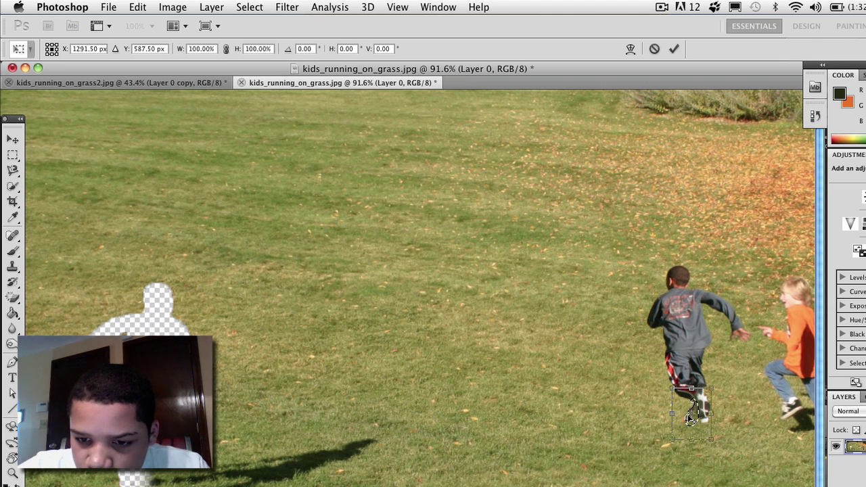
pyautogui.press('shift')
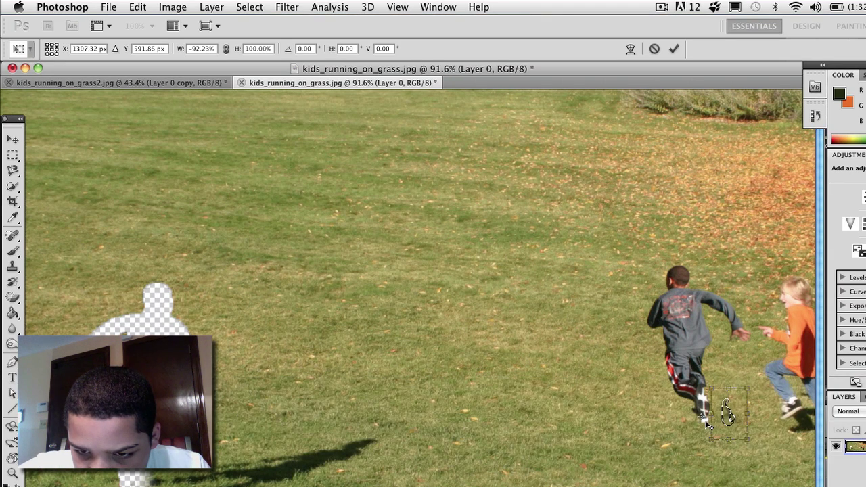
pyautogui.moveTo(705, 414); pyautogui.dragTo(701, 411)
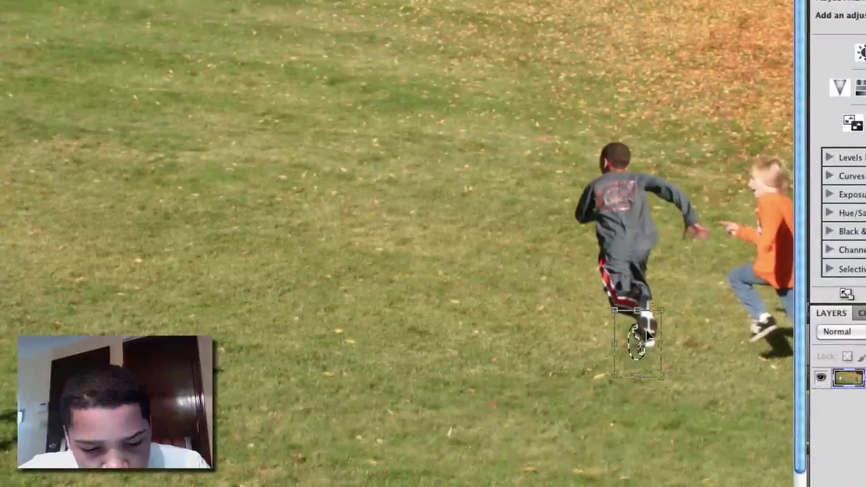
pyautogui.press('super')
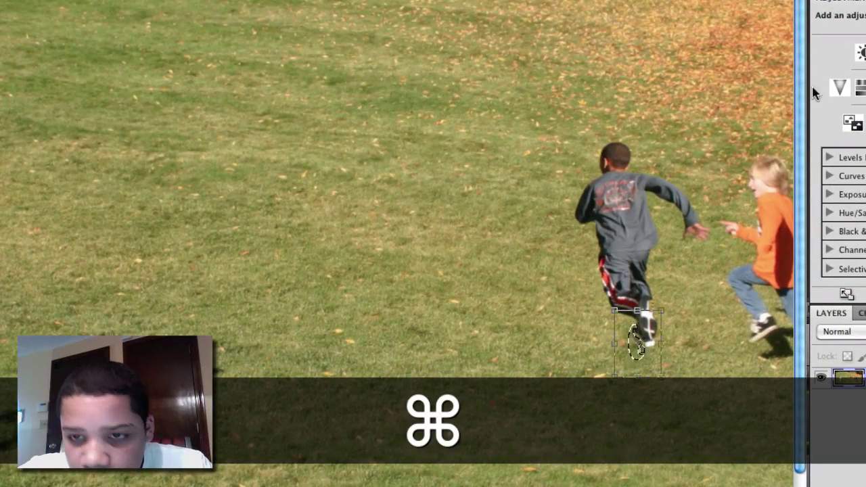
pyautogui.press('Return')
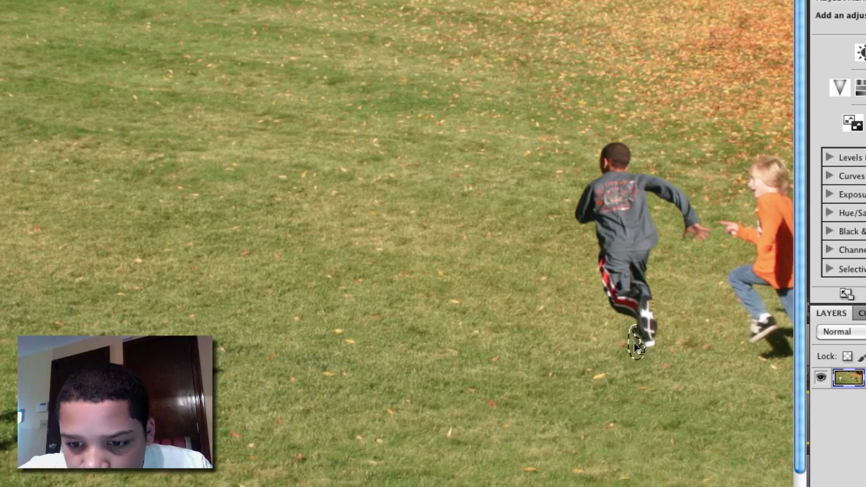
# - Nudge the mirrored patch into line with the back edge of the boy's shoe, and deselect it
pyautogui.scroll(2, 635, 348)
pyautogui.scroll(-3, 635, 347)
pyautogui.scroll(8, 635, 347)
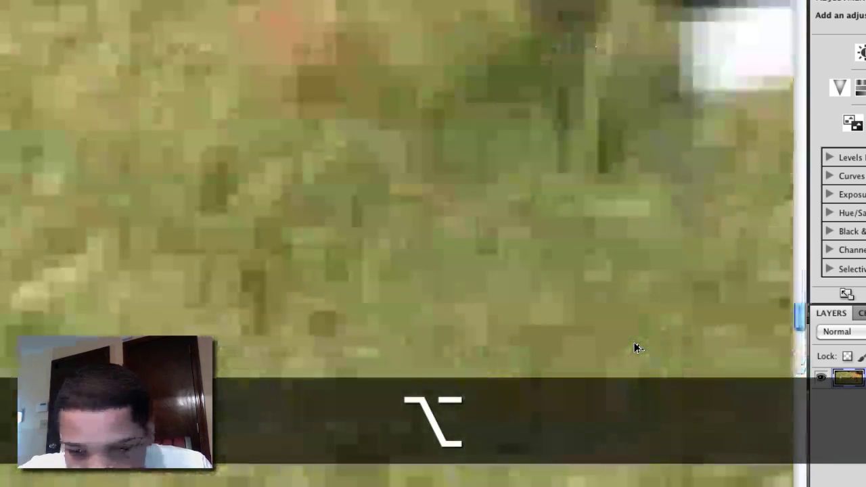
pyautogui.scroll(2, 634, 342)
pyautogui.hscroll(2, 634, 342)
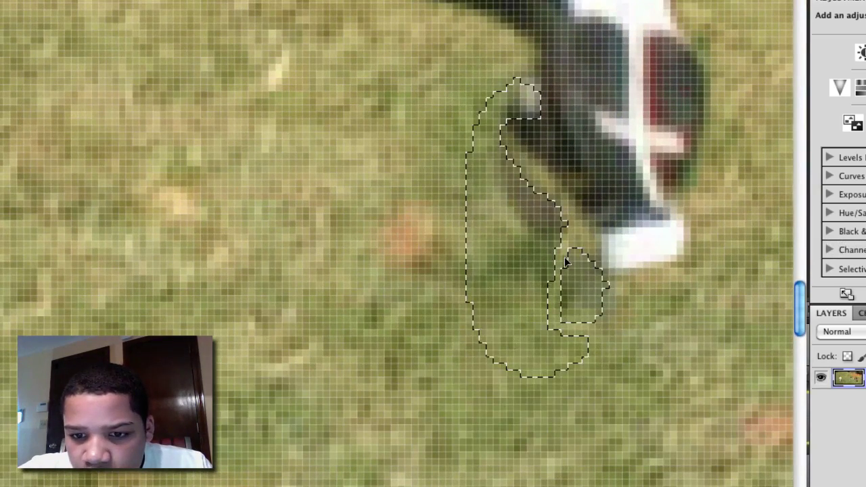
pyautogui.moveTo(564, 257); pyautogui.dragTo(566, 239)
pyautogui.hscroll(-1, 570, 246)
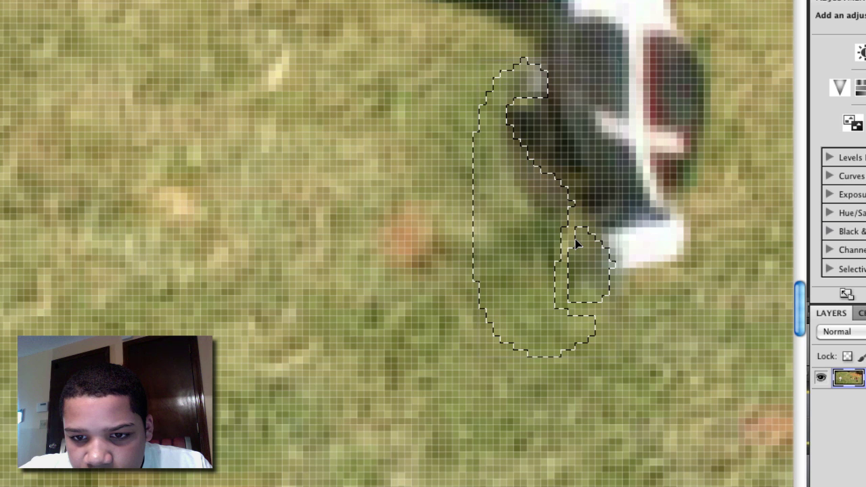
pyautogui.scroll(-1, 576, 244)
pyautogui.hscroll(1, 571, 241)
pyautogui.moveTo(568, 231)
pyautogui.mouseDown()
pyautogui.moveTo(576, 242)
pyautogui.moveTo(562, 230)
pyautogui.moveTo(561, 243)
pyautogui.mouseUp()
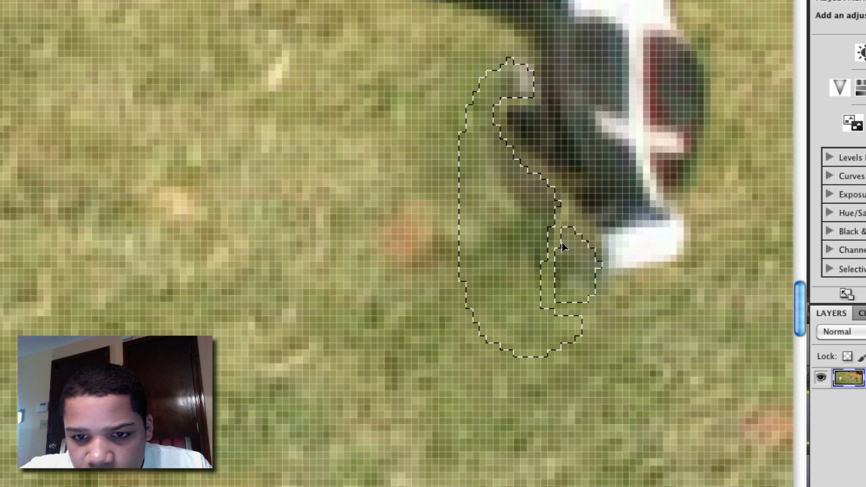
pyautogui.press('super+d')
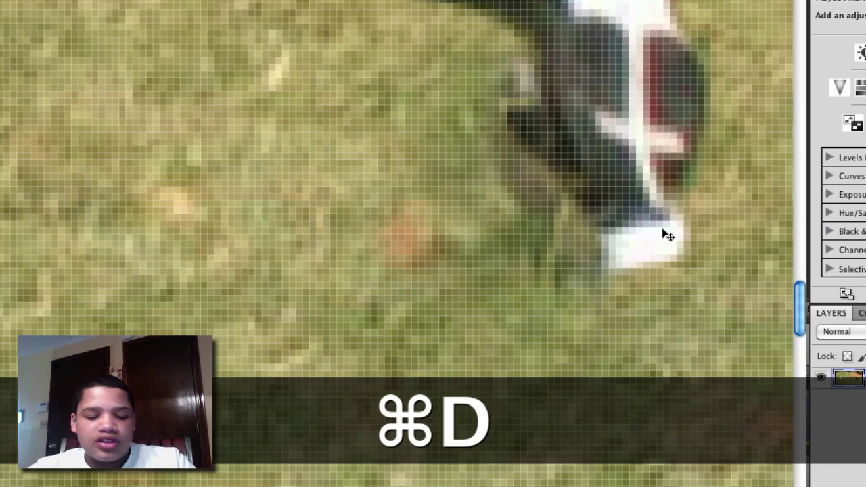
# - Select the dark shadow beside the cut-out hole with the Magic Wand, adding its separate fragments to the selection
pyautogui.scroll(-5, 667, 234)
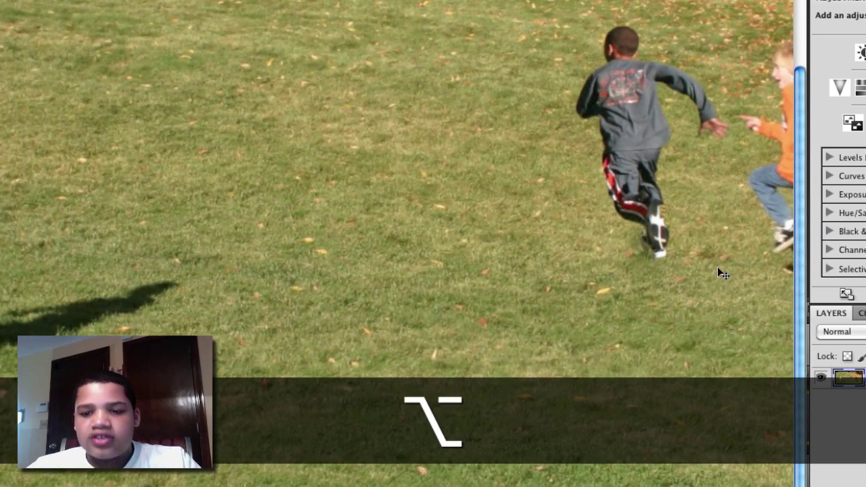
pyautogui.scroll(-4, 717, 266)
pyautogui.scroll(3, 718, 271)
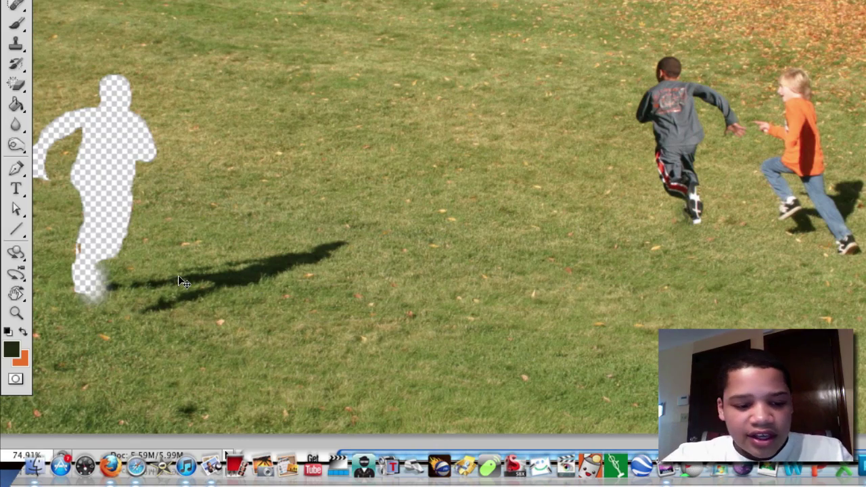
pyautogui.scroll(6, 179, 281)
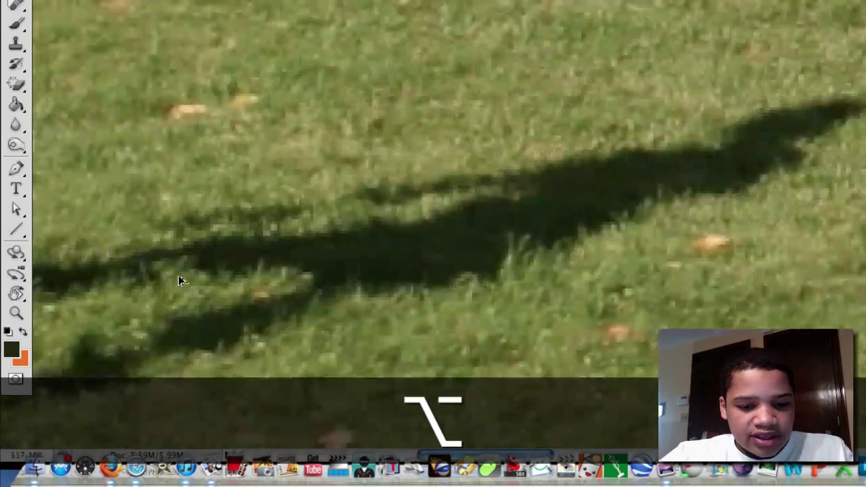
pyautogui.scroll(-8, 180, 281)
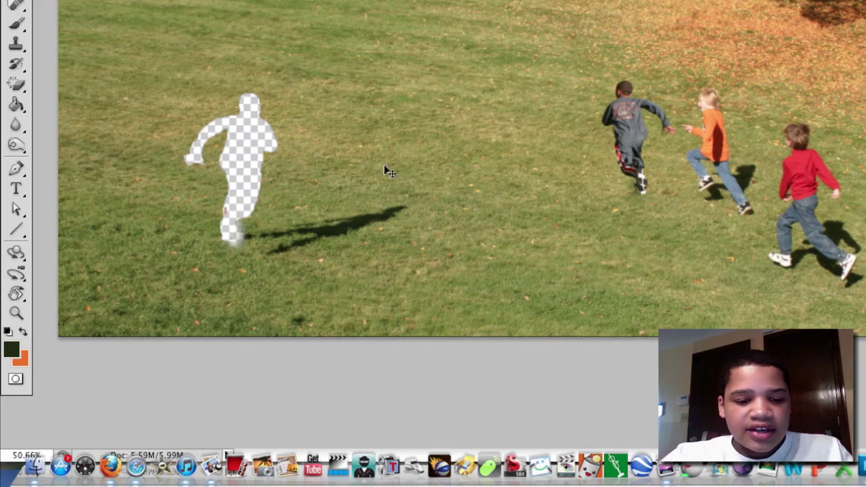
pyautogui.scroll(2, 293, 227)
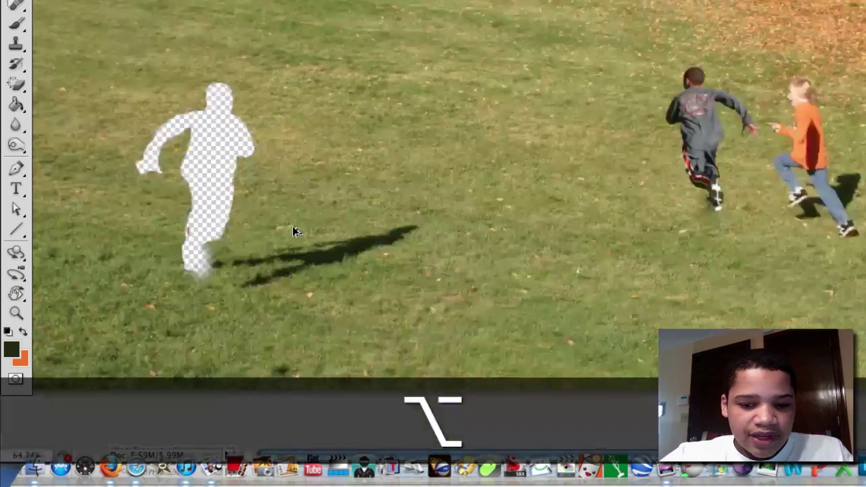
pyautogui.scroll(3, 292, 230)
pyautogui.scroll(1, 296, 271)
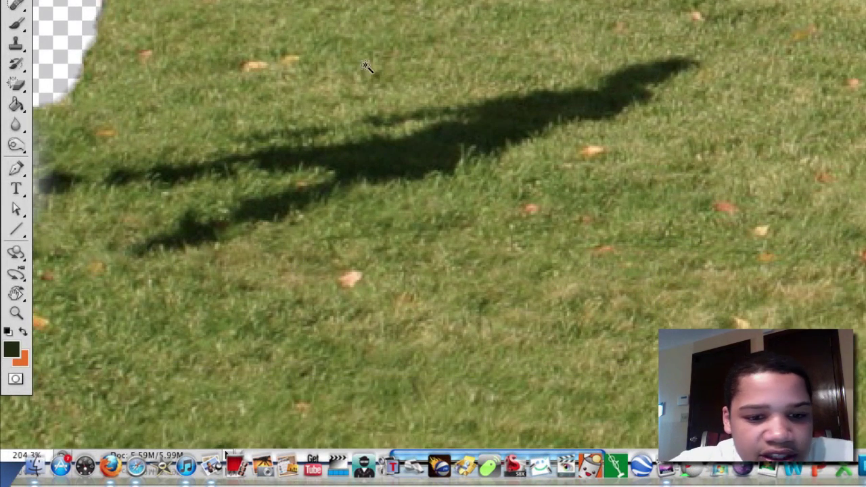
pyautogui.keyDown('shift'); pyautogui.click(423, 115); pyautogui.keyUp('shift')
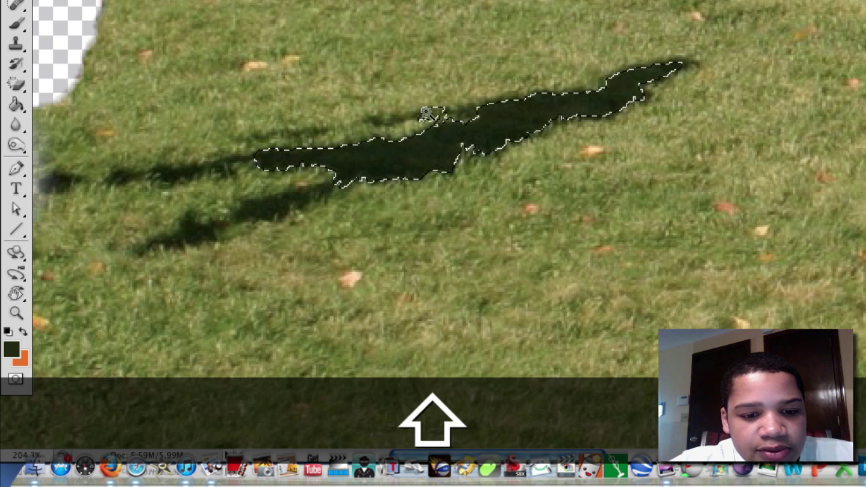
pyautogui.keyDown('shift'); pyautogui.click(397, 113); pyautogui.keyUp('shift')
pyautogui.keyDown('shift'); pyautogui.click(385, 121); pyautogui.keyUp('shift')
pyautogui.keyDown('shift'); pyautogui.click(455, 112); pyautogui.keyUp('shift')
pyautogui.moveTo(371, 126); pyautogui.dragTo(392, 122)
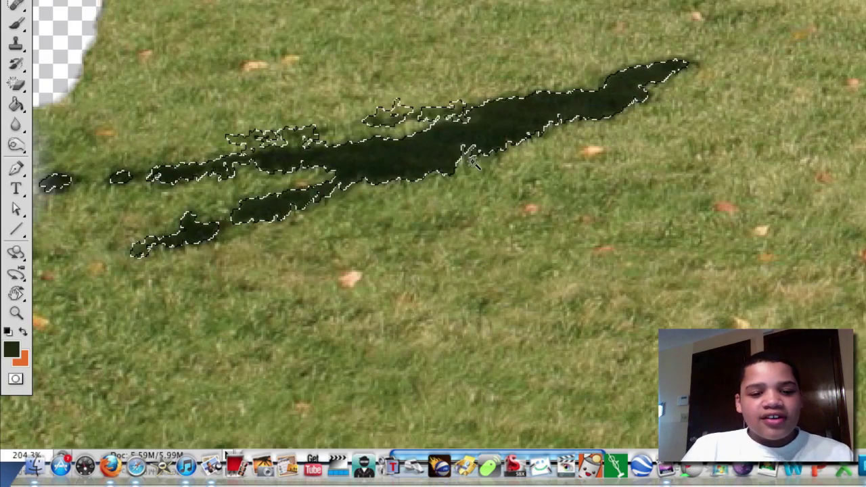
# - Try to move the selected original shadow across to the other children, and return it to its place beside the hole
pyautogui.scroll(-5, 612, 232)
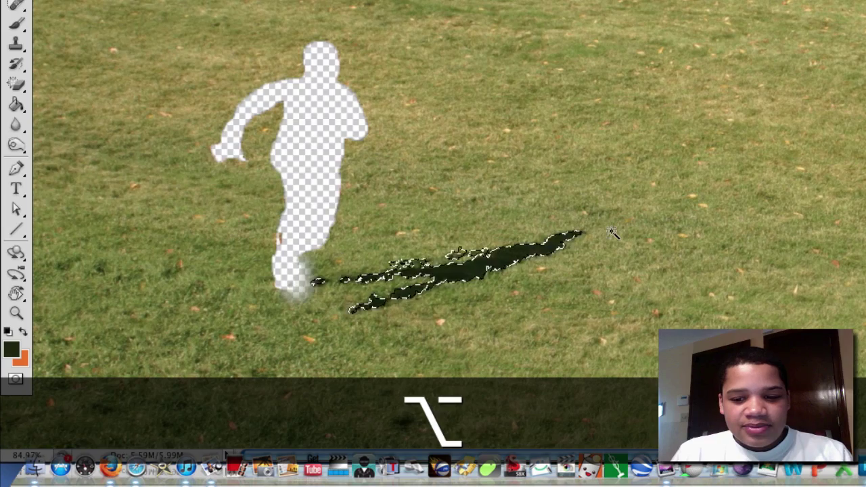
pyautogui.hscroll(10, 858, 312)
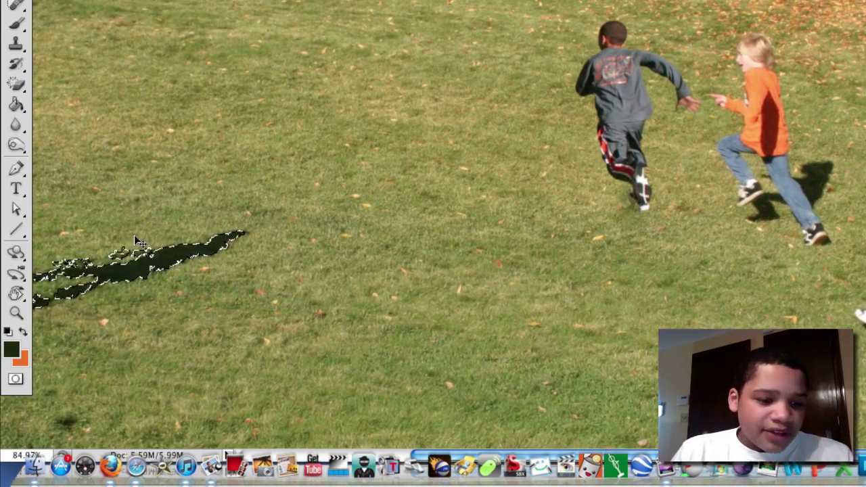
pyautogui.moveTo(144, 262); pyautogui.dragTo(839, 145)
pyautogui.hscroll(4, 845, 138)
pyautogui.scroll(2, 836, 138)
pyautogui.scroll(5, 836, 139)
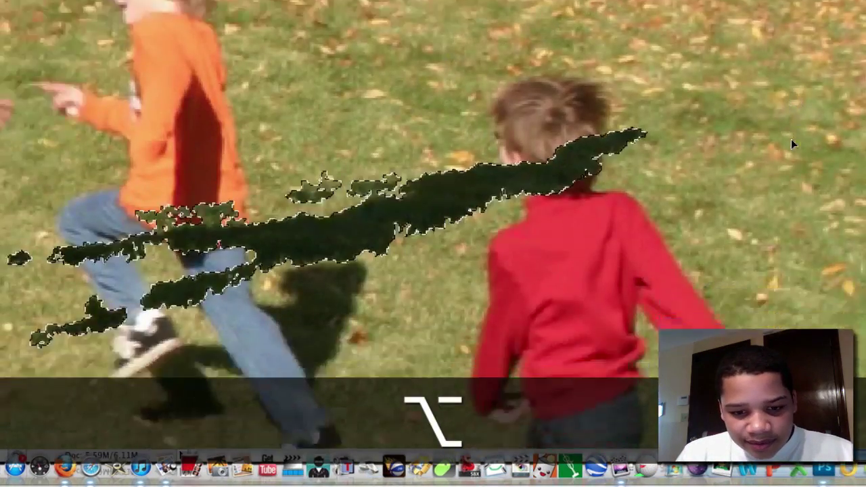
pyautogui.keyDown('alt'); pyautogui.scroll(-4, 791, 139); pyautogui.keyUp('alt')
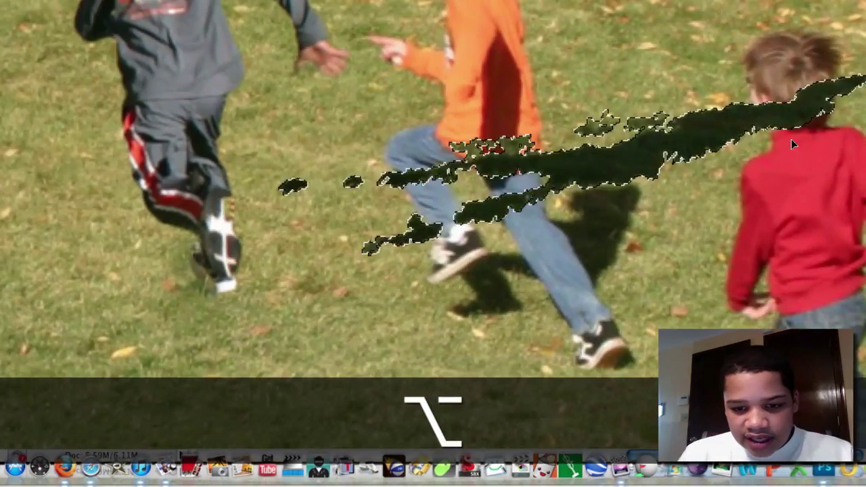
pyautogui.moveTo(791, 138); pyautogui.dragTo(327, 157)
pyautogui.keyDown('alt'); pyautogui.scroll(-3, 632, 179); pyautogui.keyUp('alt')
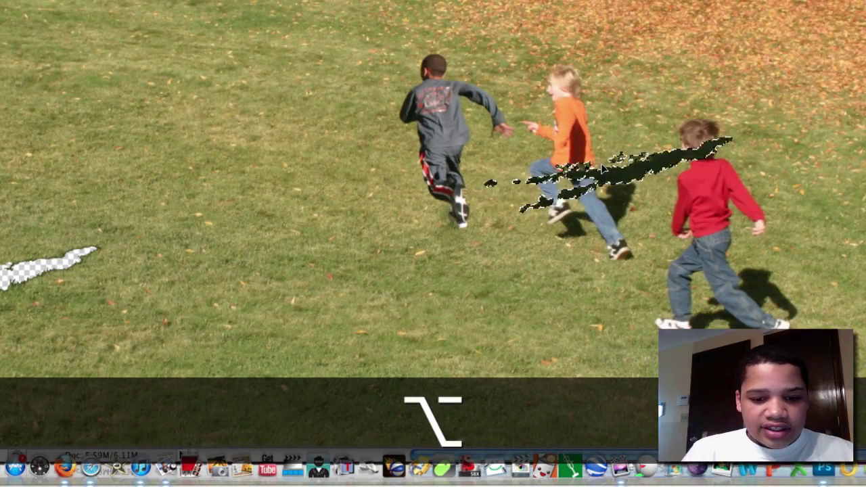
pyautogui.moveTo(632, 180); pyautogui.dragTo(101, 238)
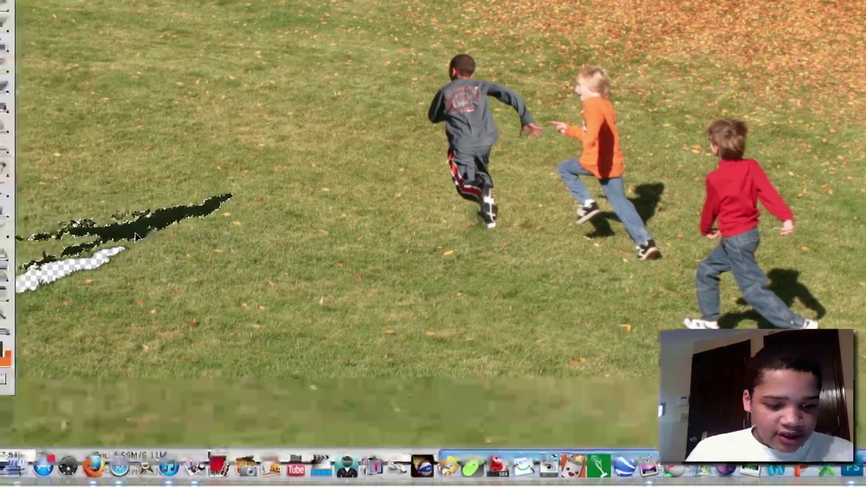
# - Copy the selected shadow onto its own new layer and move the copy over the children in orange and red
pyautogui.press('super+c')
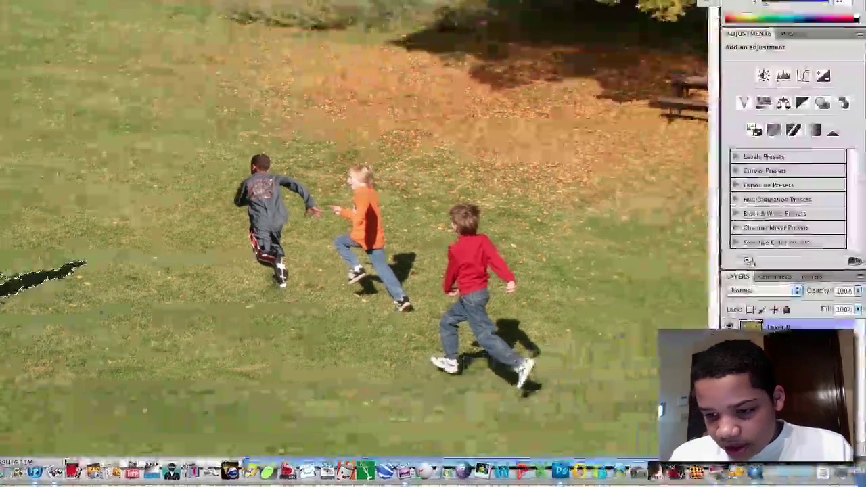
pyautogui.press('super+v')
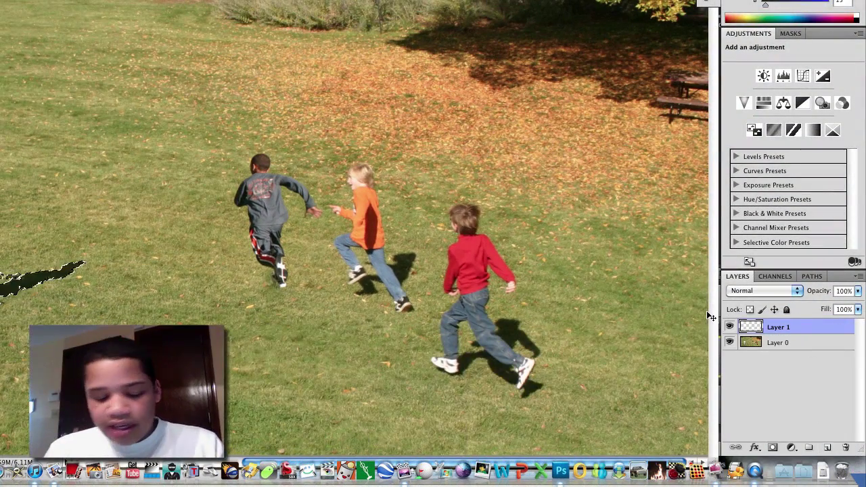
pyautogui.press('super+v')
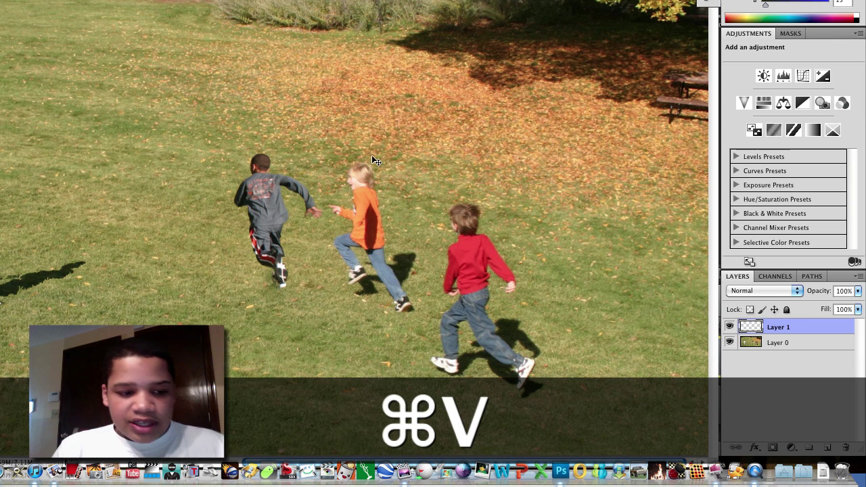
pyautogui.moveTo(48, 273); pyautogui.dragTo(450, 237)
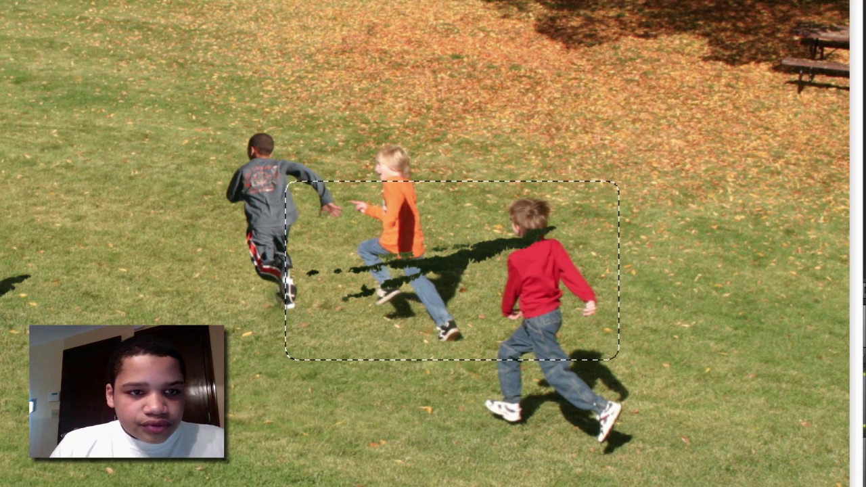
# - Scale the shadow copy down with Free Transform and shift it closer to the relocated boy's feet
pyautogui.click(7, 1)
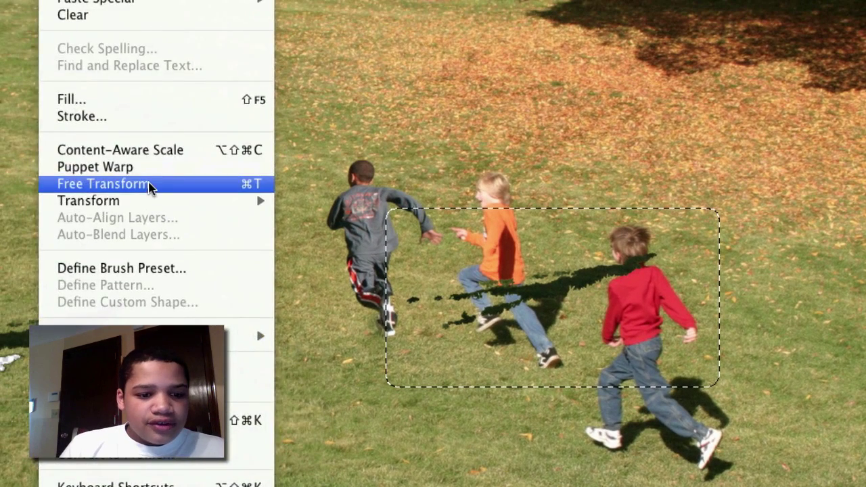
pyautogui.click(51, 160)
pyautogui.moveTo(735, 403); pyautogui.dragTo(627, 359)
pyautogui.moveTo(482, 300); pyautogui.dragTo(484, 336)
pyautogui.keyDown('alt'); pyautogui.scroll(5, 483, 314); pyautogui.keyUp('alt')
pyautogui.press('Return')
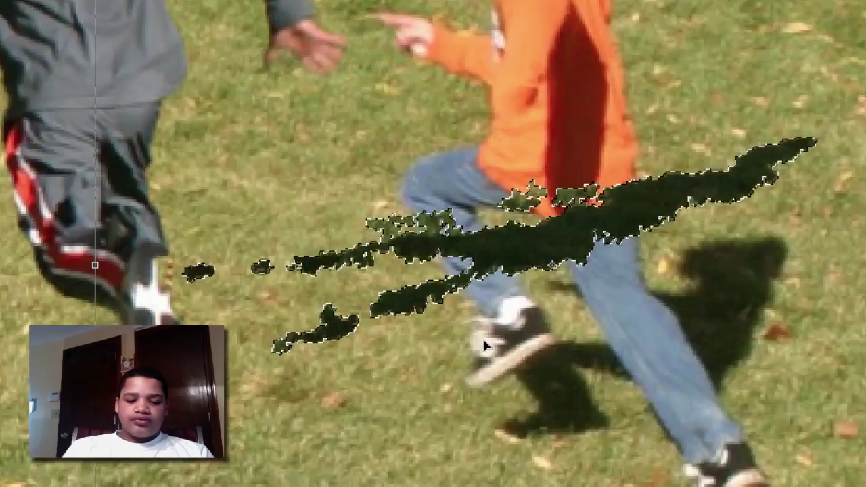
pyautogui.scroll(-3, 484, 341)
pyautogui.scroll(-5, 486, 345)
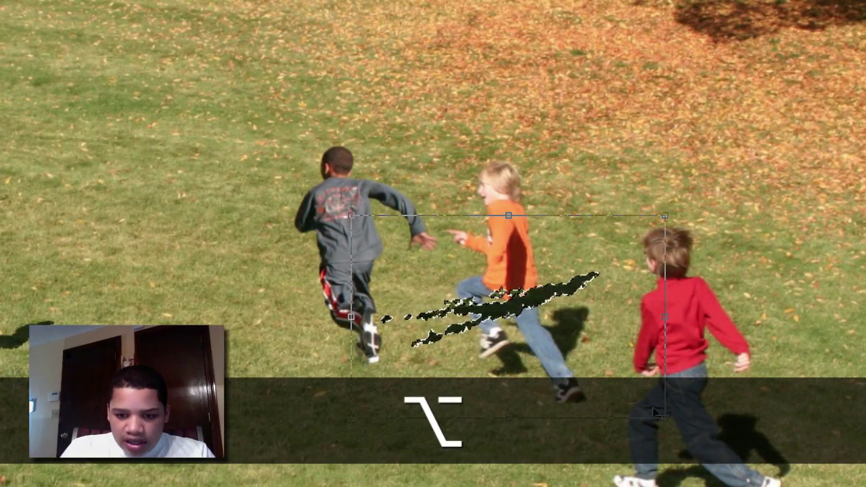
# - Rotate the shadow copy with Free Transform to slant up from the boy's feet, and adjust its size and position
pyautogui.moveTo(624, 466); pyautogui.dragTo(653, 407)
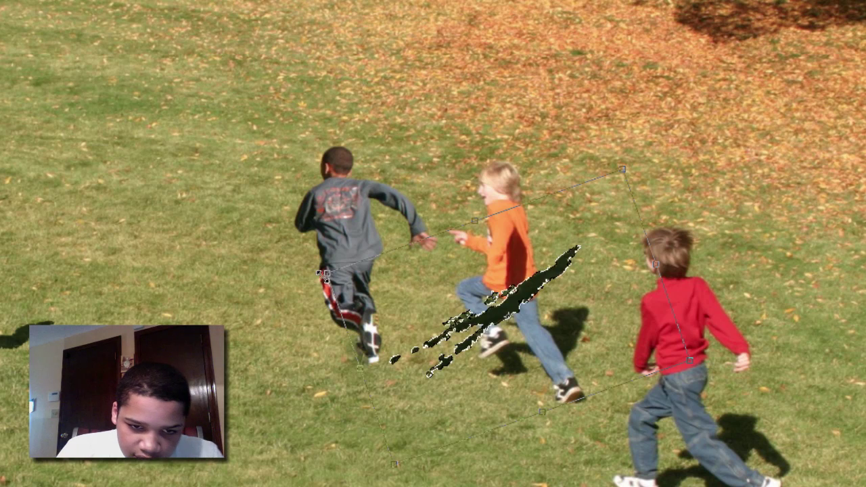
pyautogui.moveTo(308, 271); pyautogui.dragTo(305, 244)
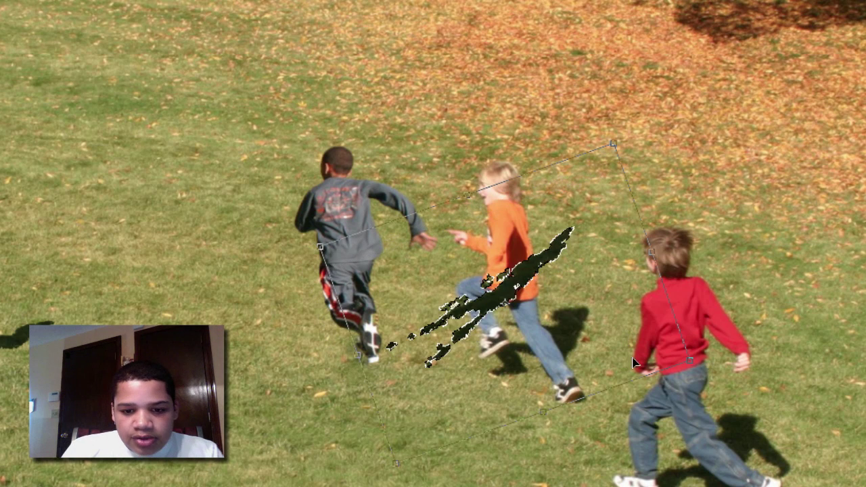
pyautogui.moveTo(675, 399); pyautogui.dragTo(663, 417)
pyautogui.moveTo(641, 354); pyautogui.dragTo(640, 366)
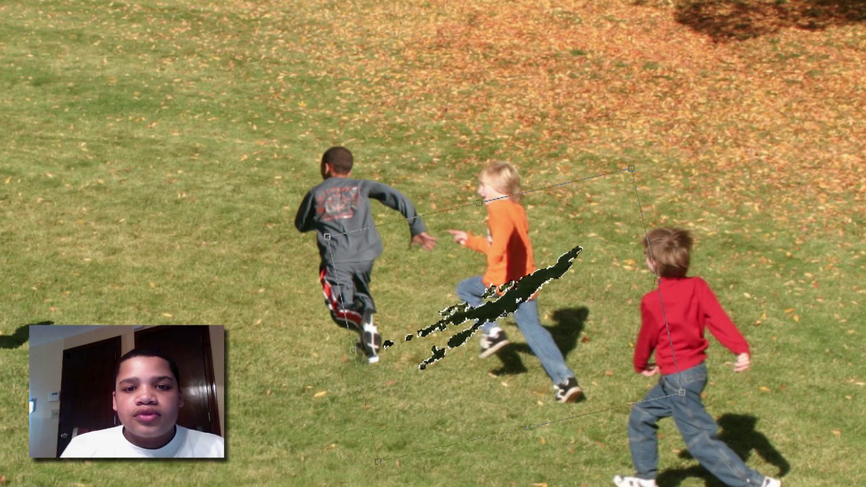
# - Try to reshape the shadow copy with a Perspective transform and apply it
pyautogui.press('super+shift+/')
pyautogui.press('Escape')
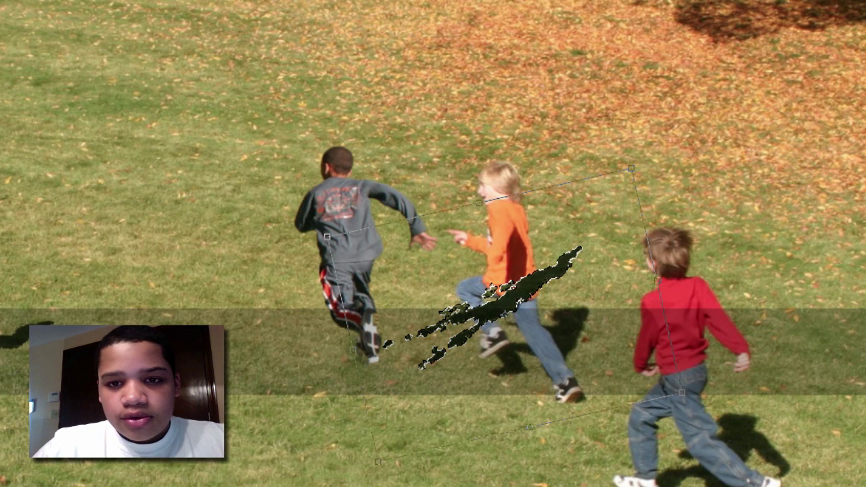
pyautogui.press('super+shift+/')
pyautogui.write('p')
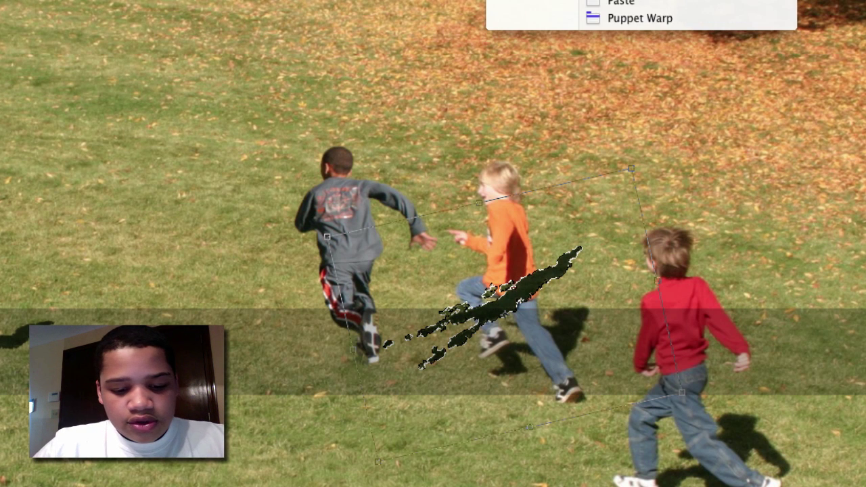
pyautogui.press('Escape')
pyautogui.press('Down')
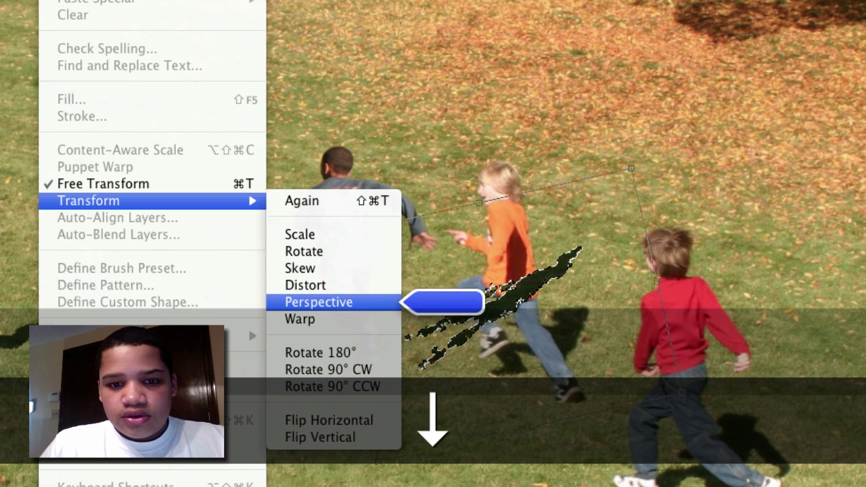
pyautogui.press('Return')
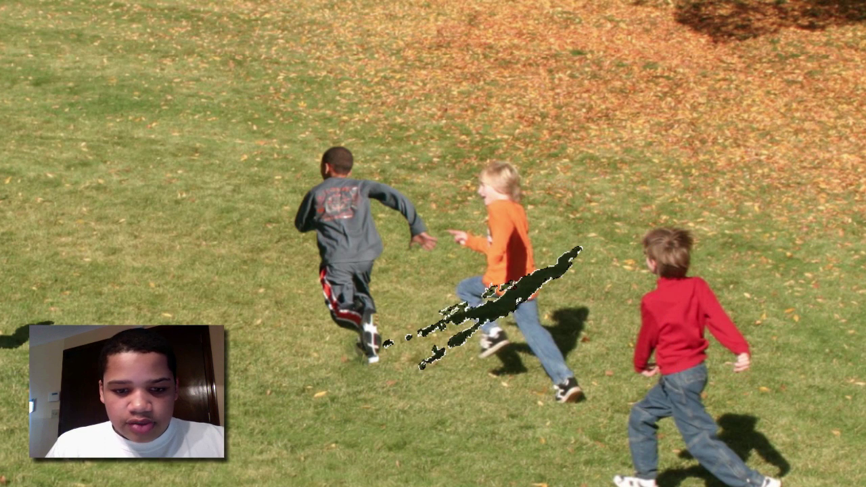
pyautogui.click(57, 0)
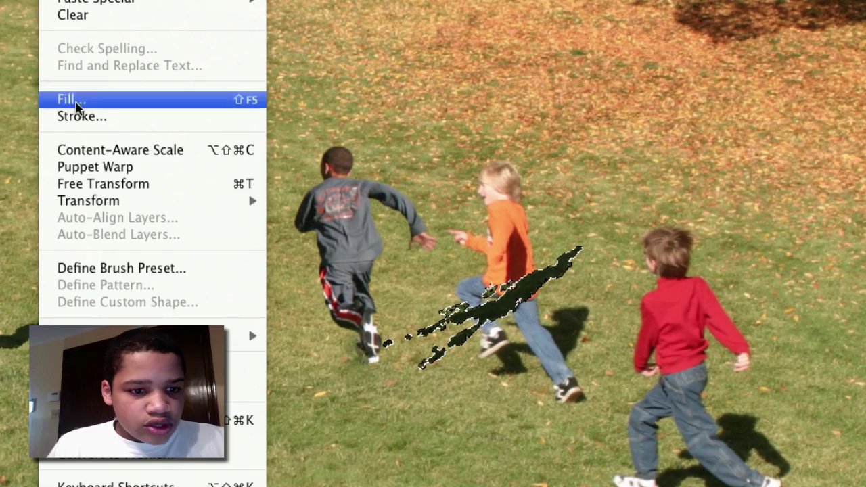
pyautogui.moveTo(92, 200)
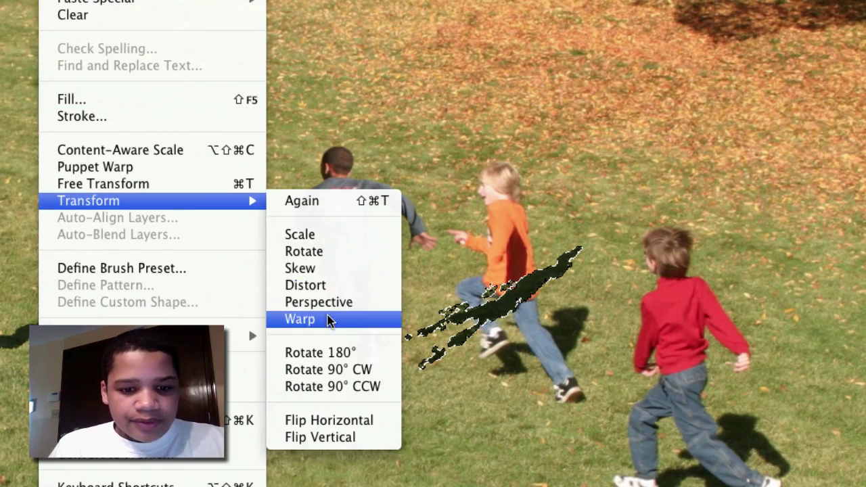
pyautogui.click(325, 302)
pyautogui.press('Return')
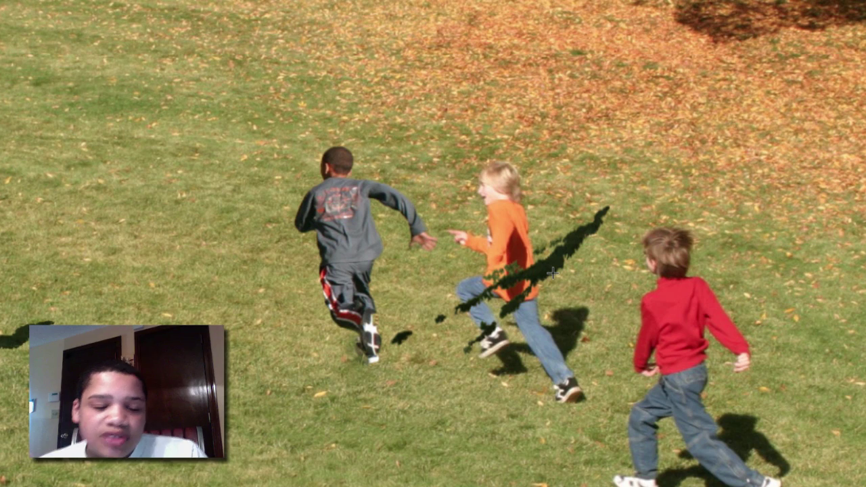
# - Undo the shadow copy's transforms and its placement, stepping back to the selection of the original shadow
pyautogui.press('super+z')
pyautogui.press('super+alt+z')
pyautogui.press('super+alt+z')
pyautogui.press('super+alt+z')
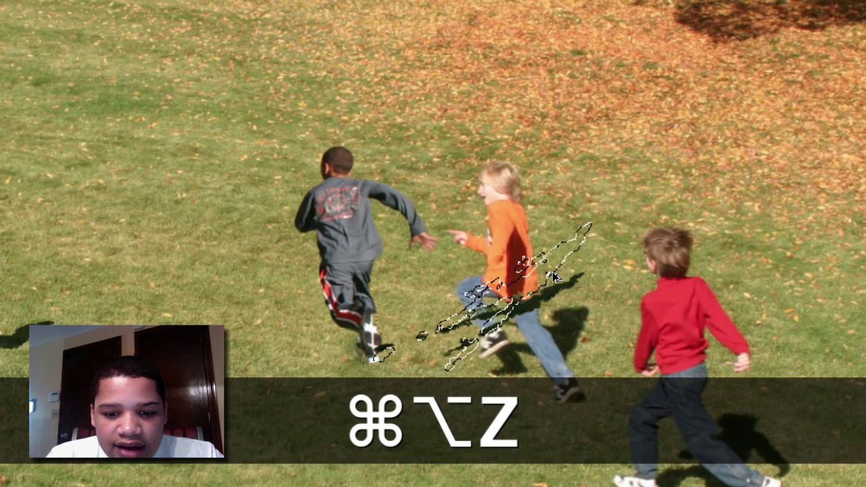
pyautogui.press('super+alt+z')
pyautogui.press('super+alt+z')
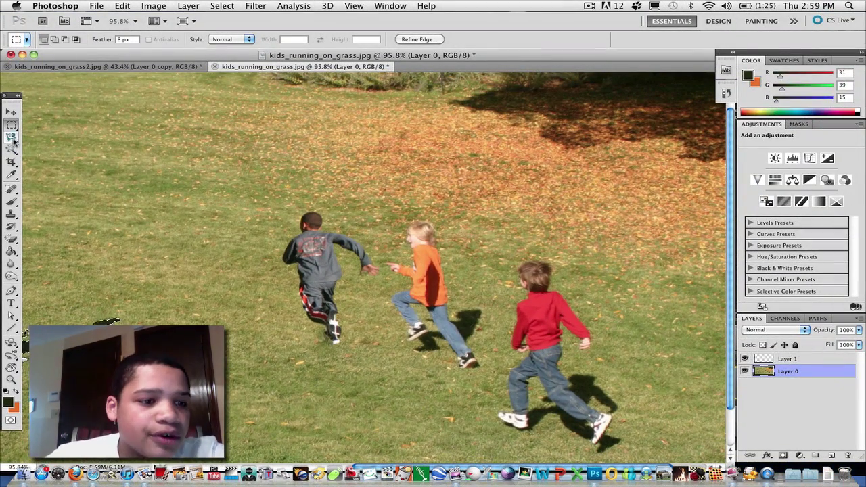
# - Select the relocated boy with the Quick Selection tool on Layer 0, copy him and paste the copy on Layer 1
pyautogui.moveTo(11, 148)
pyautogui.mouseDown()
pyautogui.moveTo(40, 159)
pyautogui.moveTo(53, 151)
pyautogui.mouseUp()
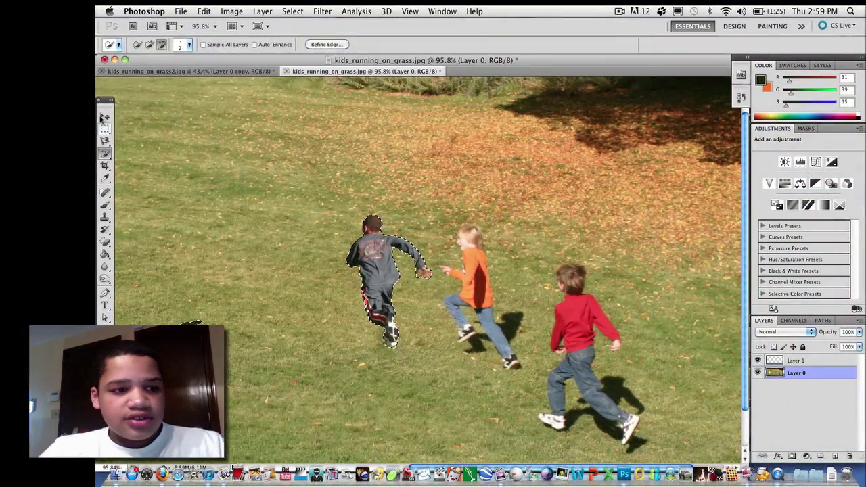
pyautogui.press('super+c')
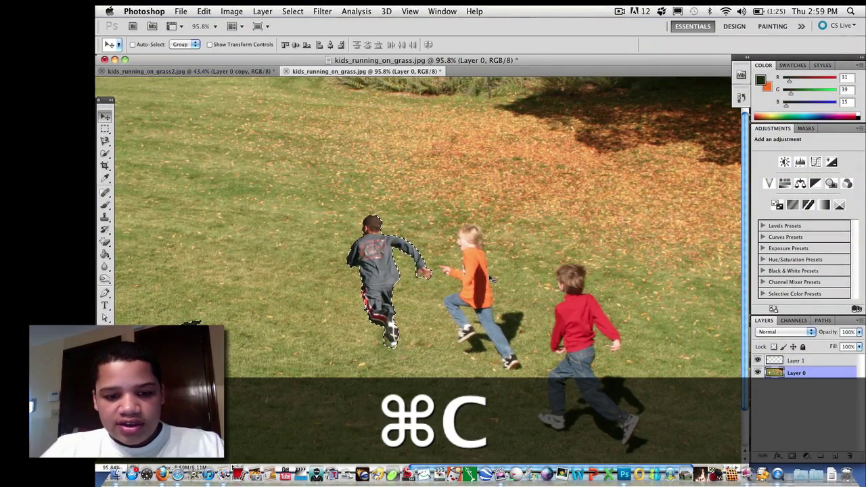
pyautogui.click(838, 360)
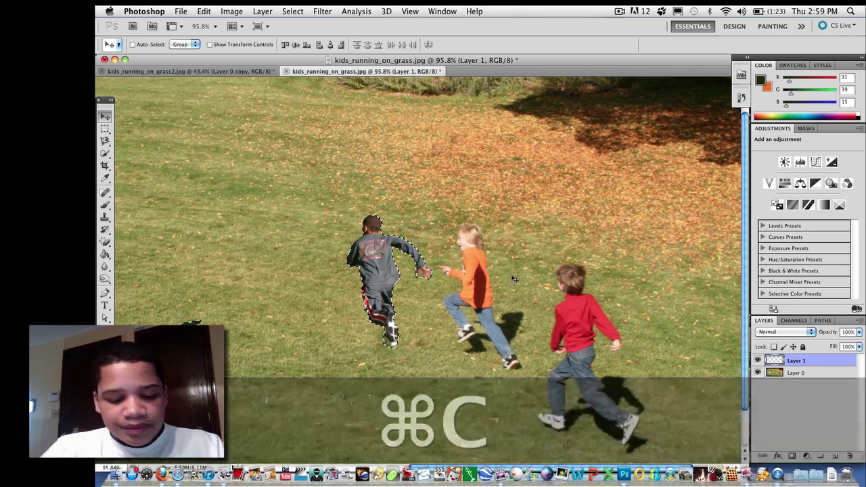
pyautogui.press('super+d')
pyautogui.press('super+v')
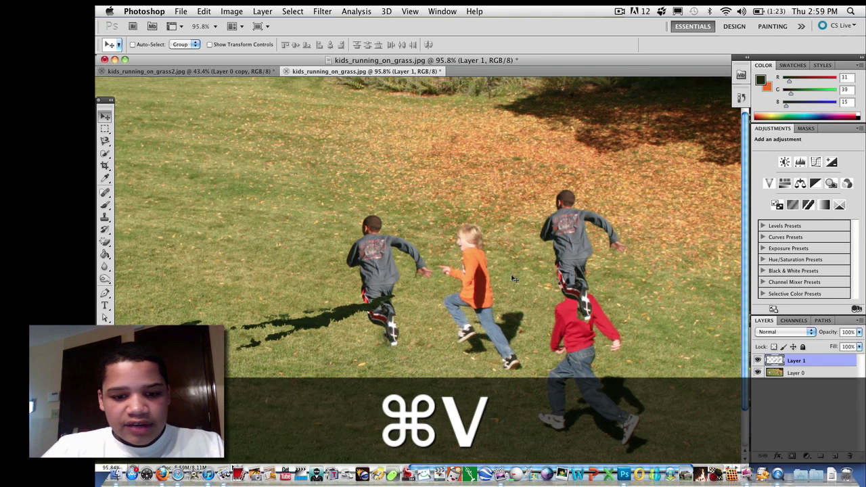
# - Move the pasted boy copy over the child in orange and enclose it in a rectangular marquee selection
pyautogui.moveTo(574, 251); pyautogui.dragTo(487, 294)
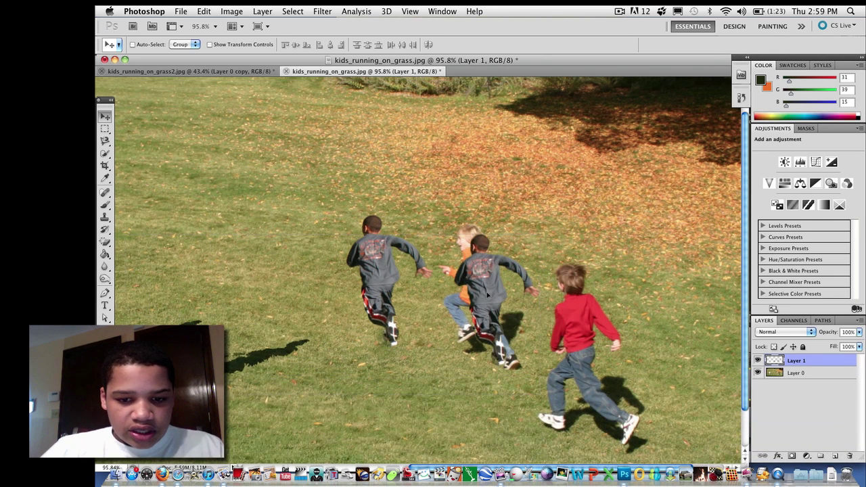
pyautogui.click(105, 128)
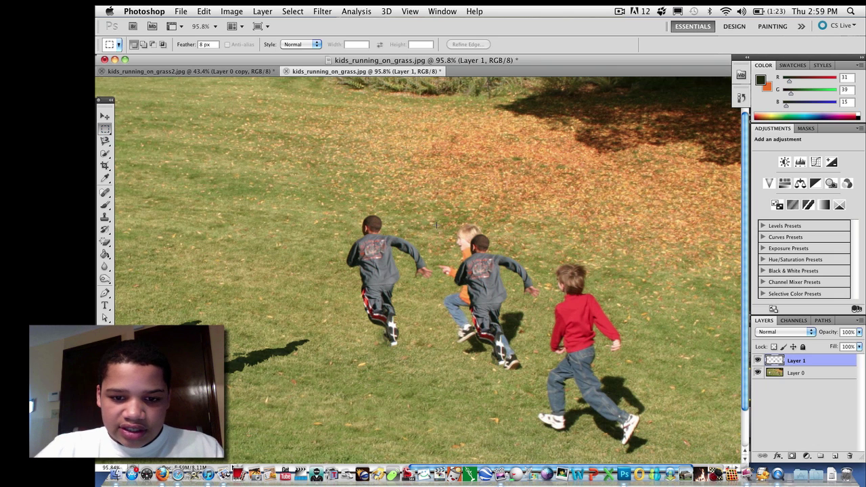
pyautogui.moveTo(565, 387); pyautogui.dragTo(439, 225)
# - Try to distort the selected boy copy with a Perspective transform, and cancel the transform
pyautogui.click(231, 11)
pyautogui.moveTo(204, 11)
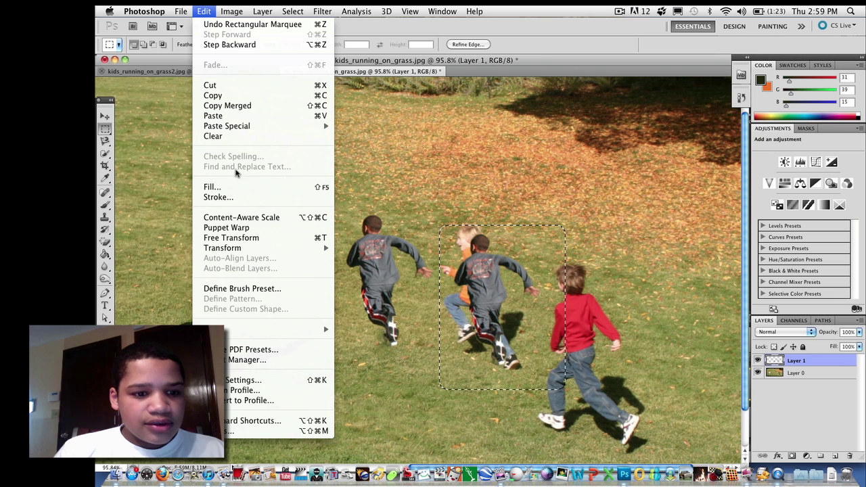
pyautogui.moveTo(261, 252)
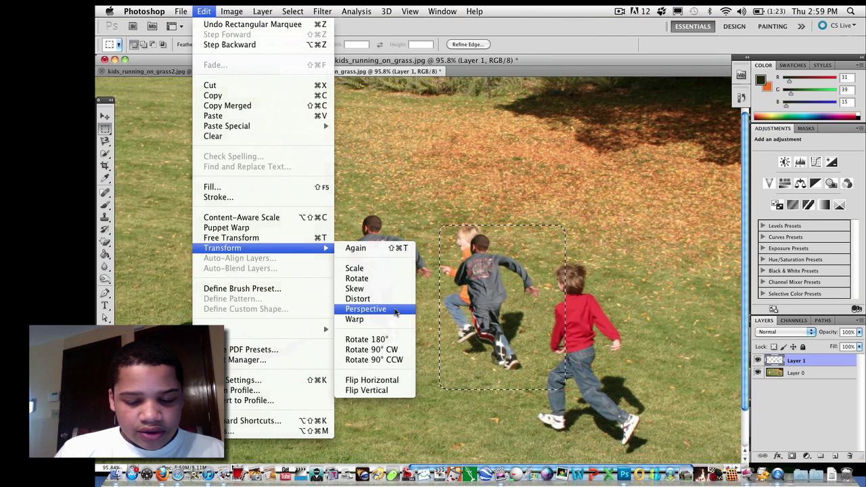
pyautogui.click(365, 309)
pyautogui.moveTo(565, 389)
pyautogui.mouseDown()
pyautogui.moveTo(504, 387)
pyautogui.moveTo(566, 391)
pyautogui.mouseUp()
pyautogui.moveTo(586, 221); pyautogui.dragTo(628, 283)
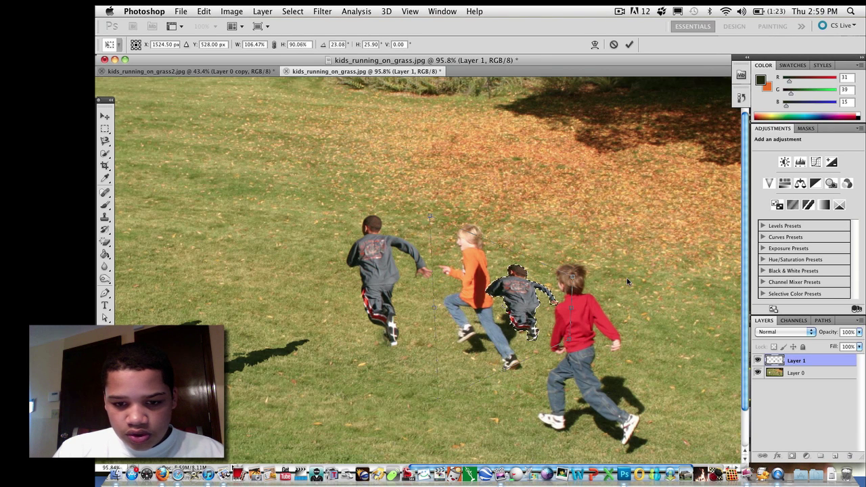
pyautogui.moveTo(430, 216); pyautogui.dragTo(452, 238)
pyautogui.press('super+z')
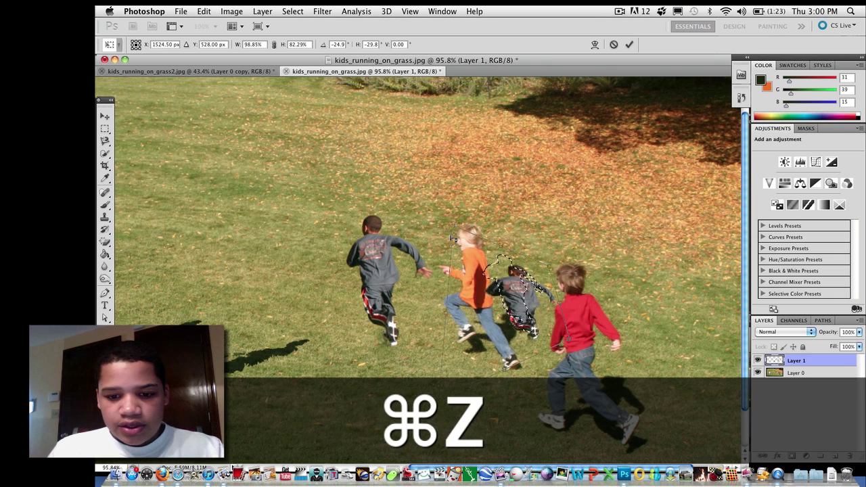
pyautogui.press('super+alt+z')
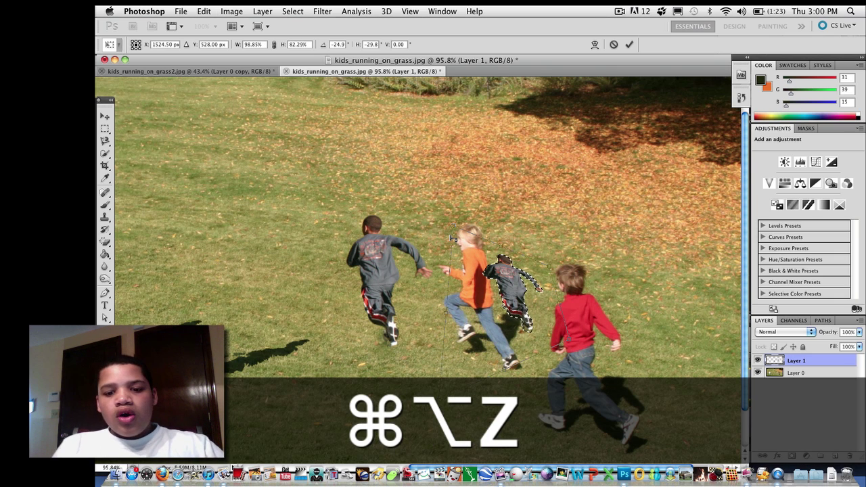
pyautogui.click(614, 45)
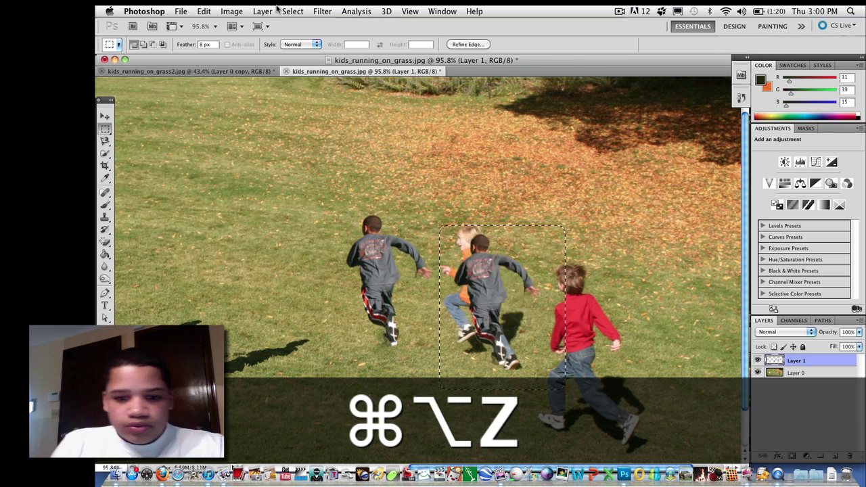
# - Free Transform the boy copy: rotate it clockwise about 66°, enlarge it to about 104%, and place its feet at the relocated boy's feet
pyautogui.click(204, 11)
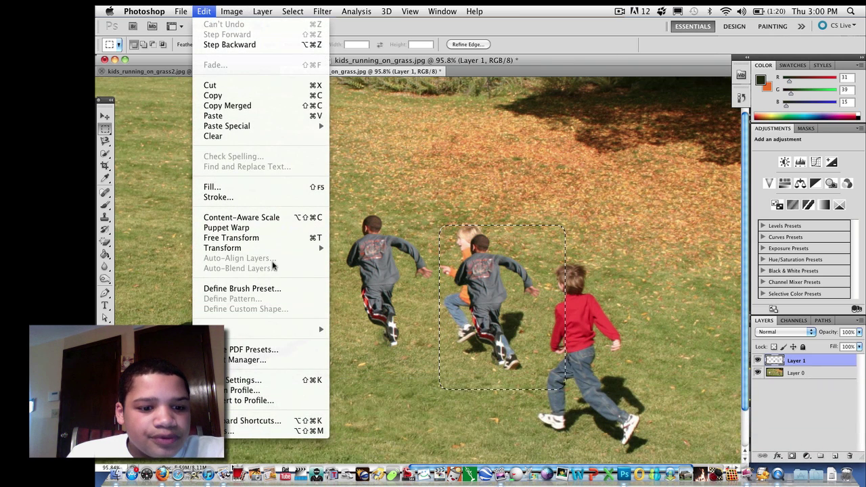
pyautogui.moveTo(278, 248)
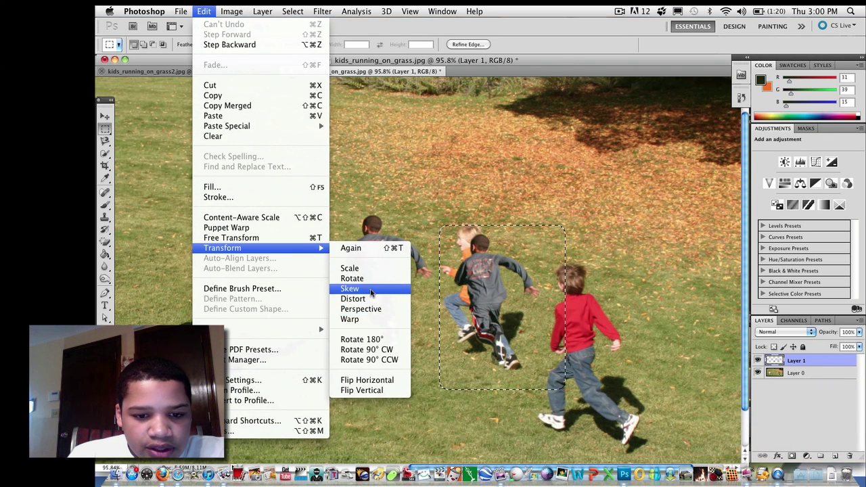
pyautogui.click(273, 242)
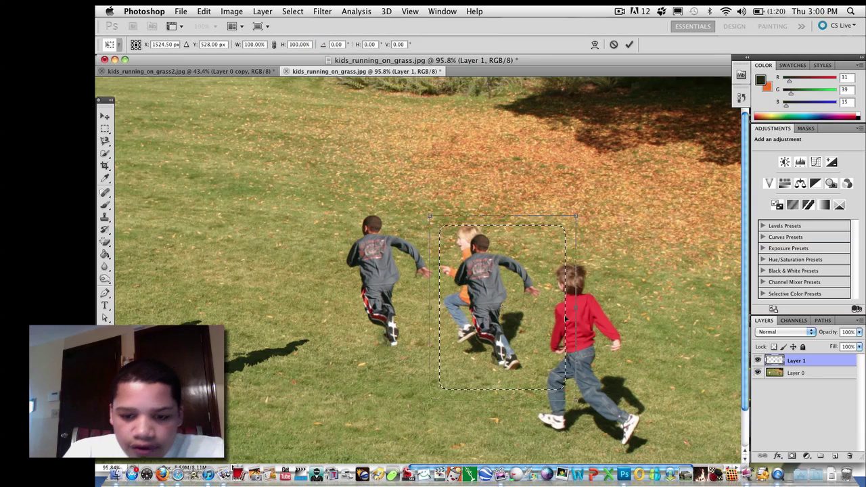
pyautogui.moveTo(564, 404); pyautogui.dragTo(418, 357)
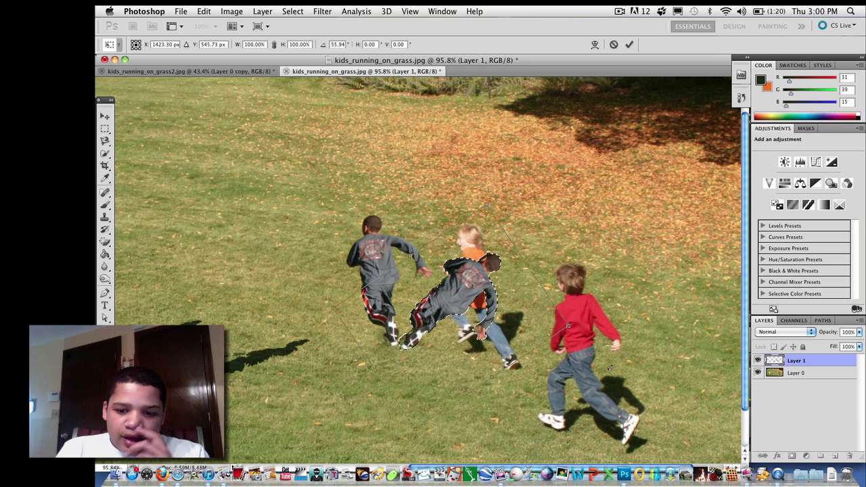
pyautogui.moveTo(568, 326); pyautogui.dragTo(577, 325)
pyautogui.moveTo(501, 396); pyautogui.dragTo(488, 404)
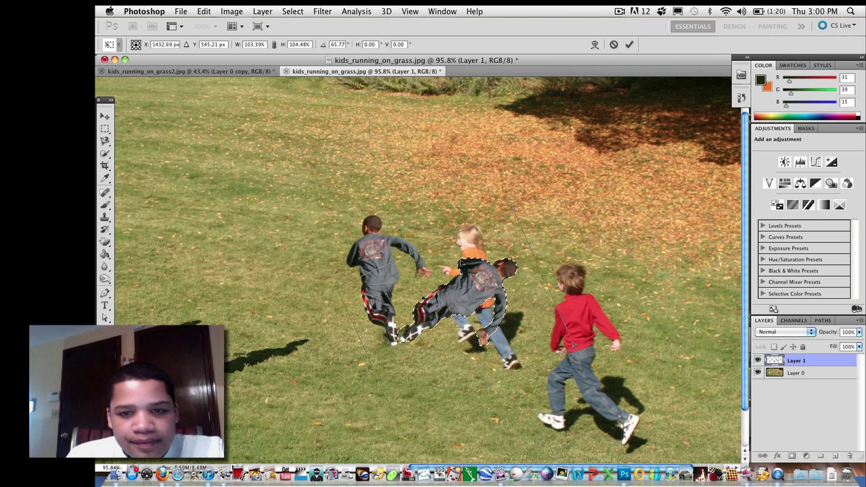
pyautogui.click(629, 44)
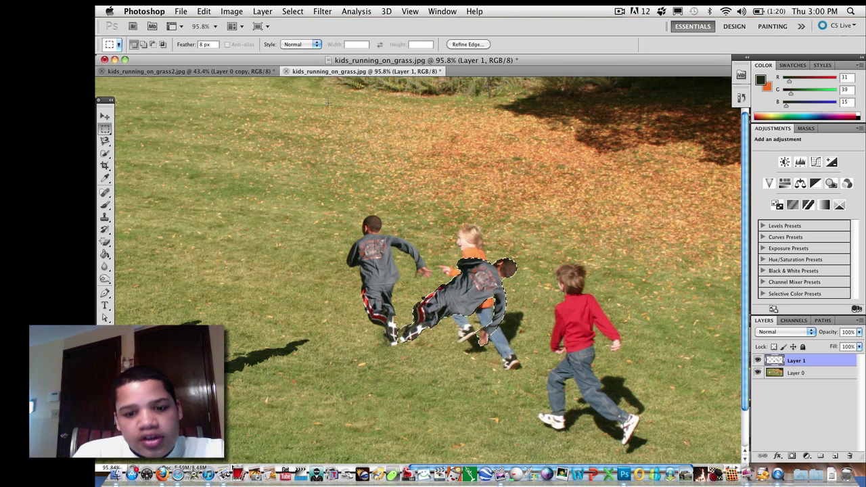
# - Skew and flatten the boy copy toward the ground, keeping its feet at the relocated boy's feet, and deselect it
pyautogui.click(240, 11)
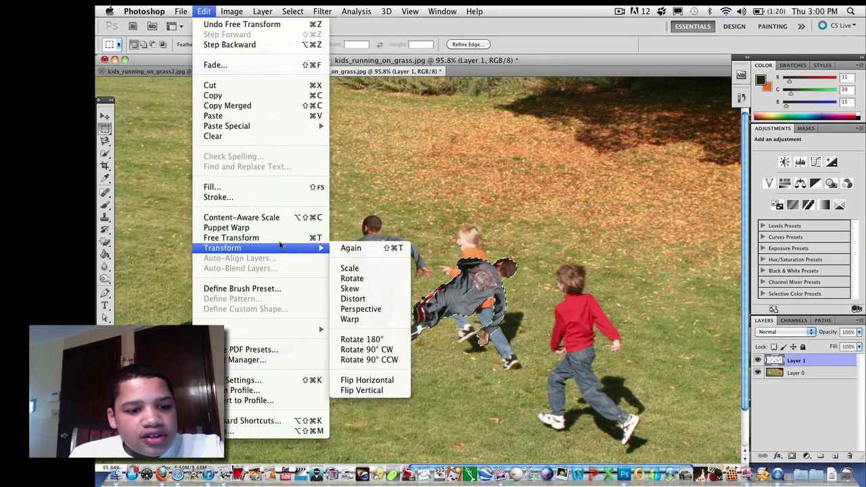
pyautogui.moveTo(282, 249)
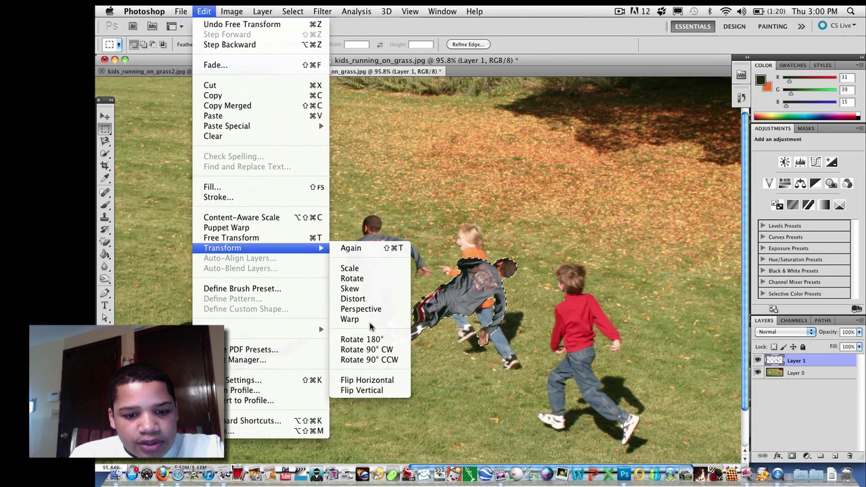
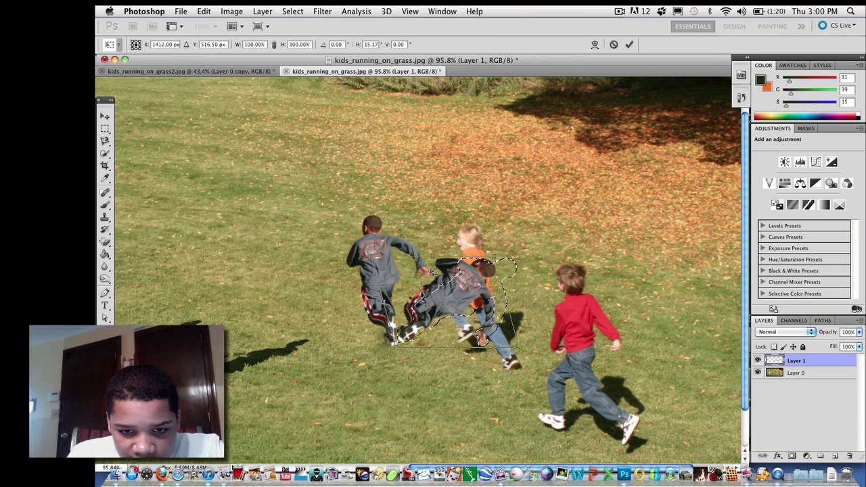
pyautogui.moveTo(368, 273); pyautogui.dragTo(447, 265)
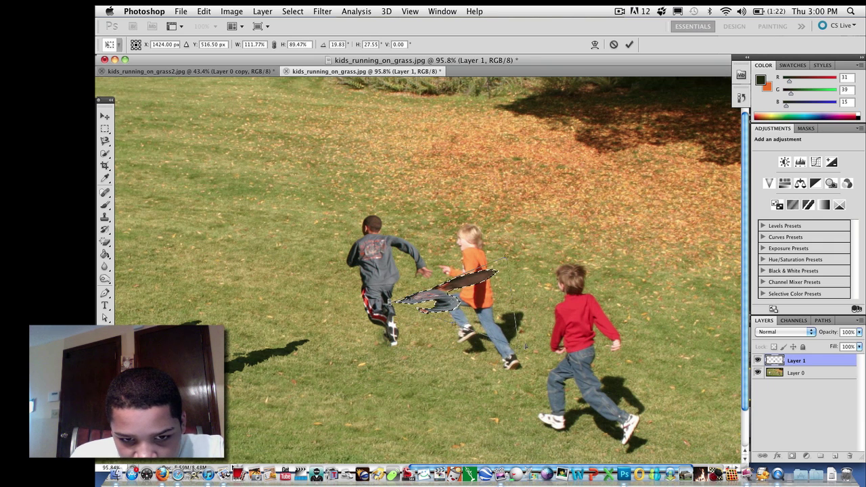
pyautogui.moveTo(532, 314); pyautogui.dragTo(531, 313)
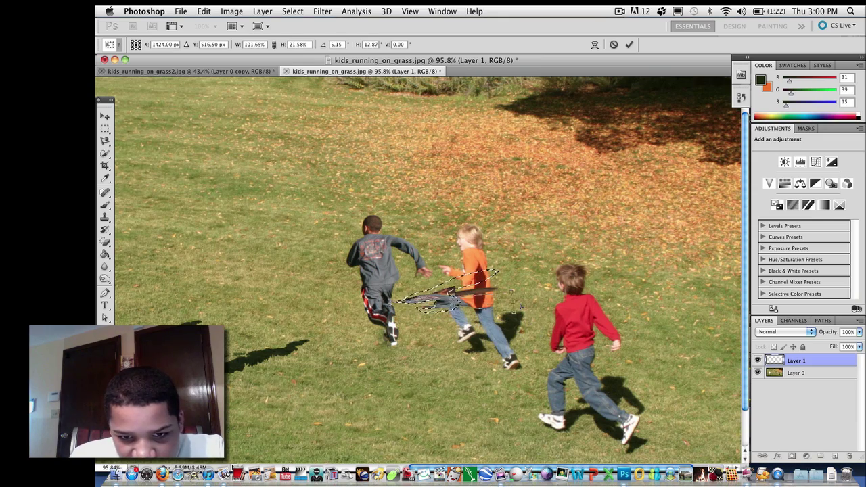
pyautogui.hotkey('ctrl', 'z')
pyautogui.hotkey('ctrl', 'alt', 'z')
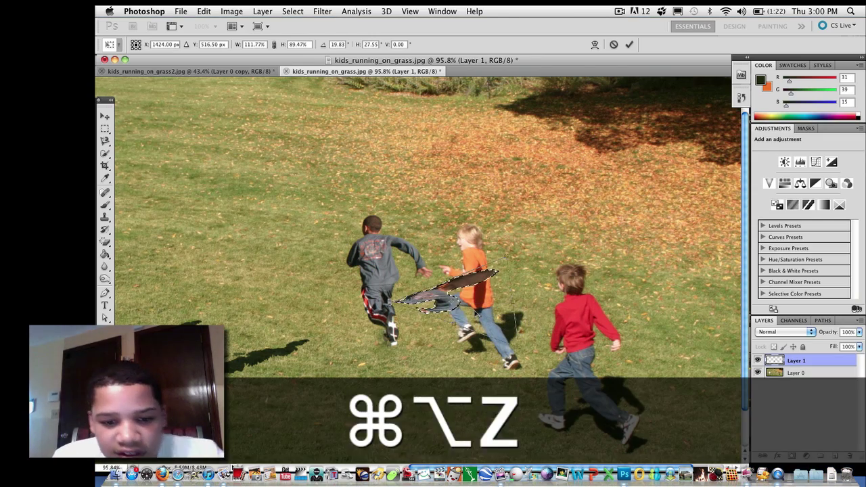
pyautogui.hotkey('ctrl', 'd')
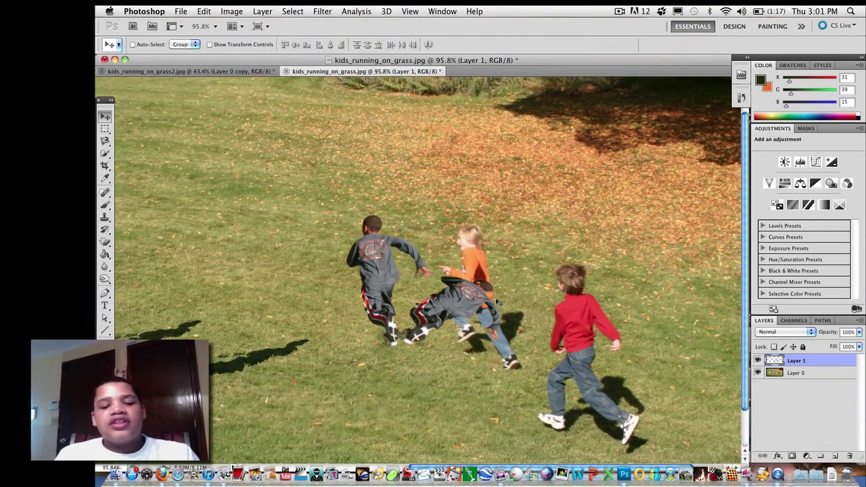
# - Darken the boy copy on Layer 1 with Brightness/Contrast, setting brightness to -150 and contrast to -50
pyautogui.click(284, 11)
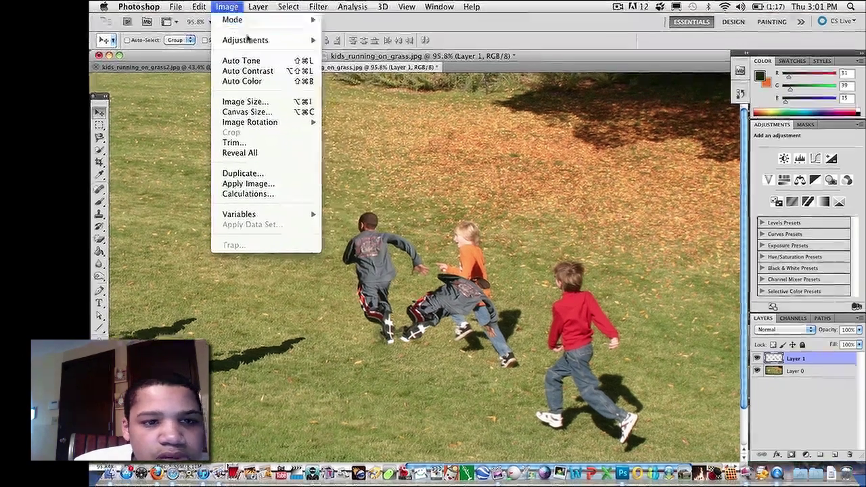
pyautogui.moveTo(249, 44)
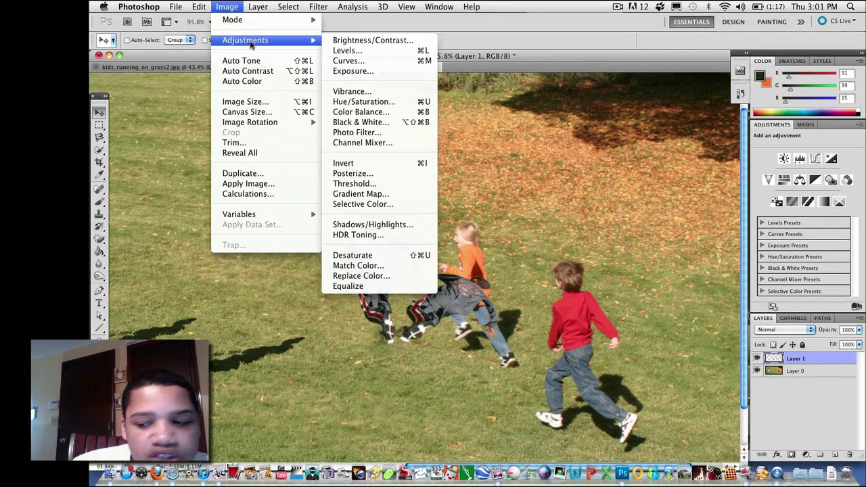
pyautogui.click(414, 40)
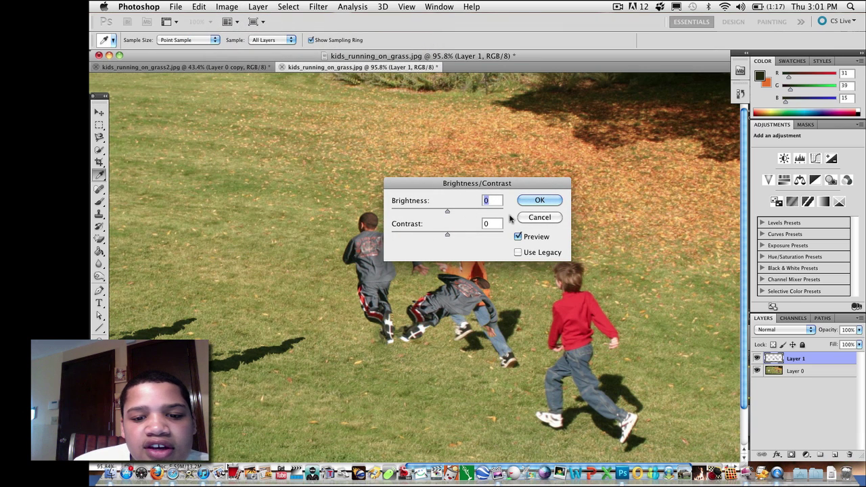
pyautogui.moveTo(447, 214); pyautogui.dragTo(392, 212)
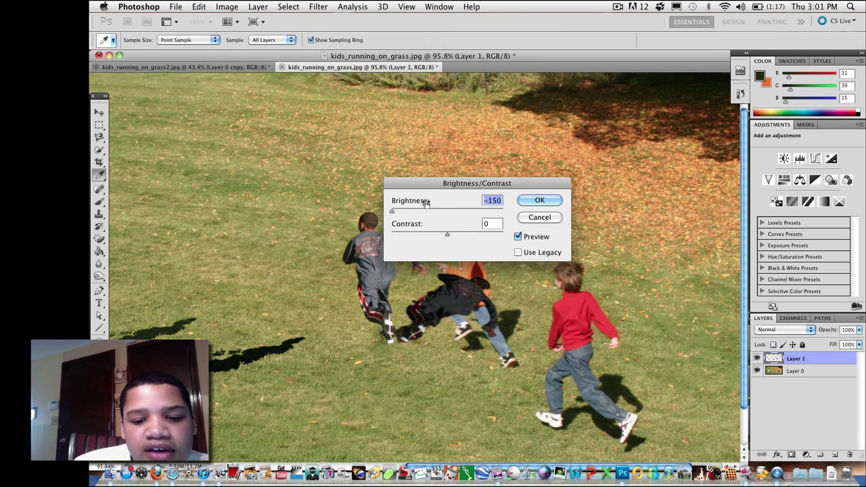
pyautogui.moveTo(447, 234); pyautogui.dragTo(531, 240)
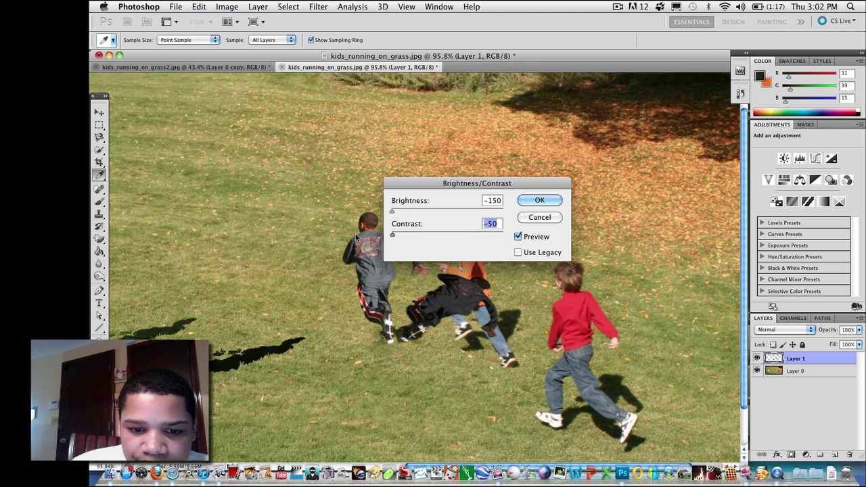
pyautogui.click(539, 201)
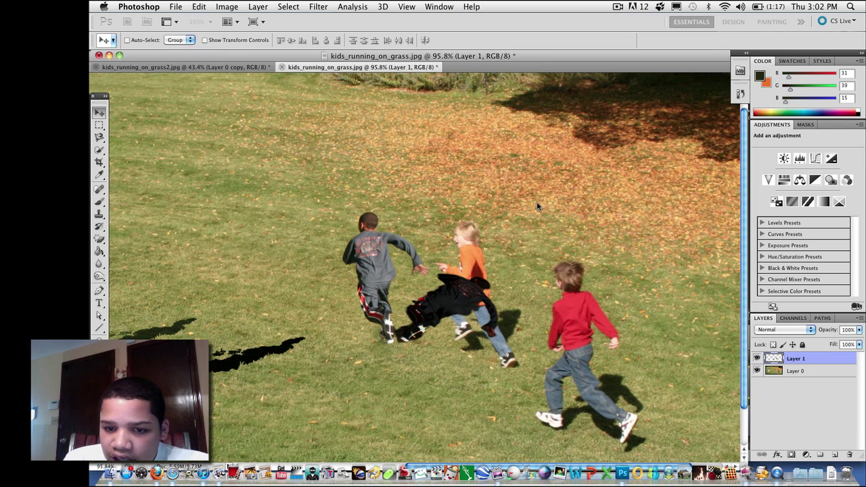
# - Lower the opacity of Layer 1 to 94%
pyautogui.click(859, 346)
pyautogui.moveTo(848, 355); pyautogui.dragTo(864, 367)
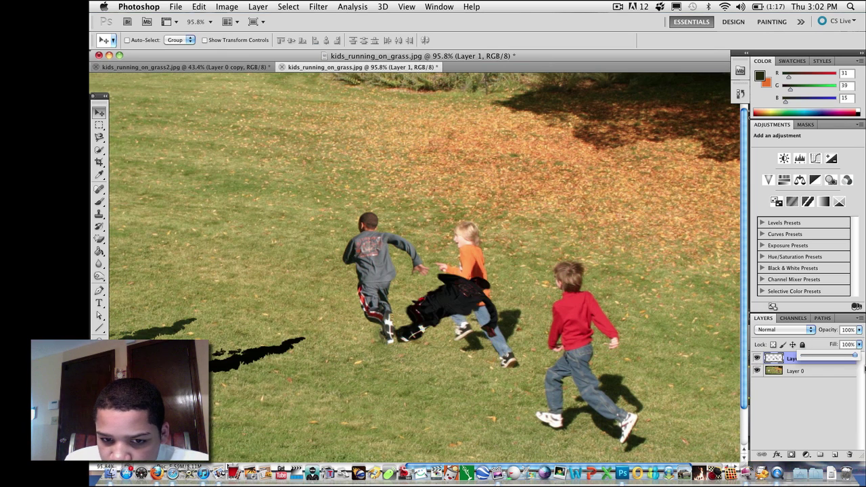
pyautogui.click(859, 329)
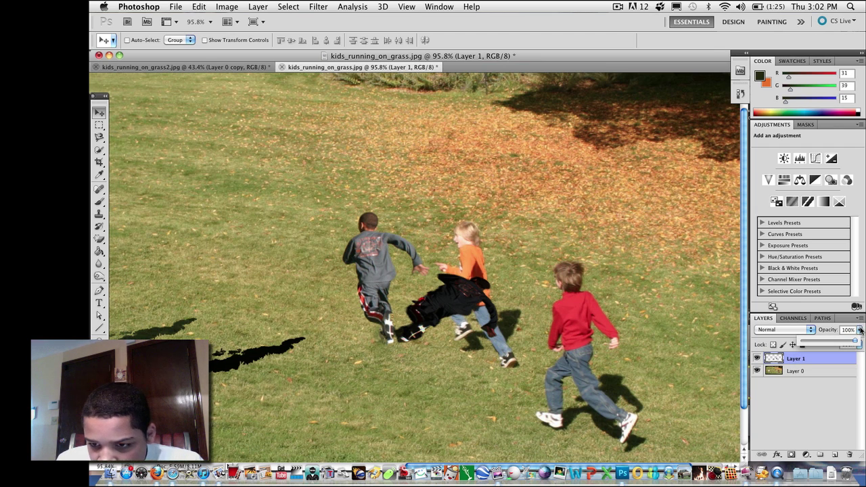
pyautogui.moveTo(857, 344)
pyautogui.mouseDown()
pyautogui.moveTo(846, 346)
pyautogui.moveTo(855, 344)
pyautogui.mouseUp()
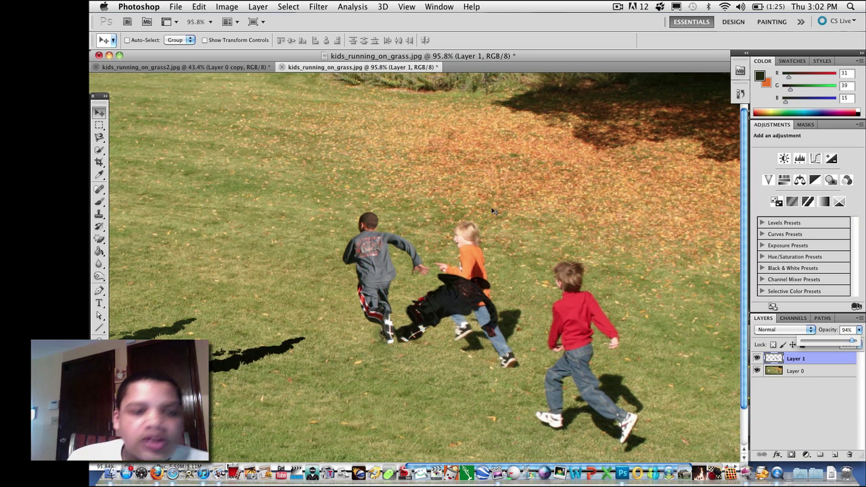
# - Colorize the darkened boy copy with Hue/Saturation, using hue 80, saturation 25 and lightness 0
pyautogui.click(201, 6)
pyautogui.moveTo(228, 7)
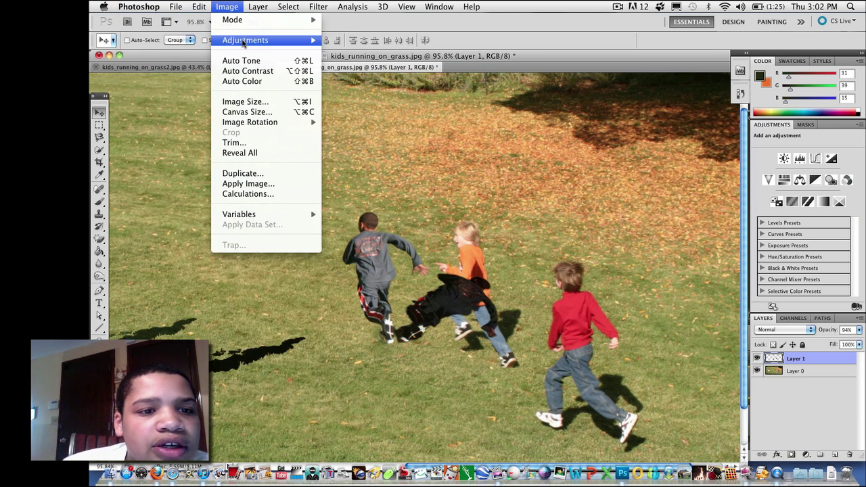
pyautogui.click(264, 82)
pyautogui.click(267, 10)
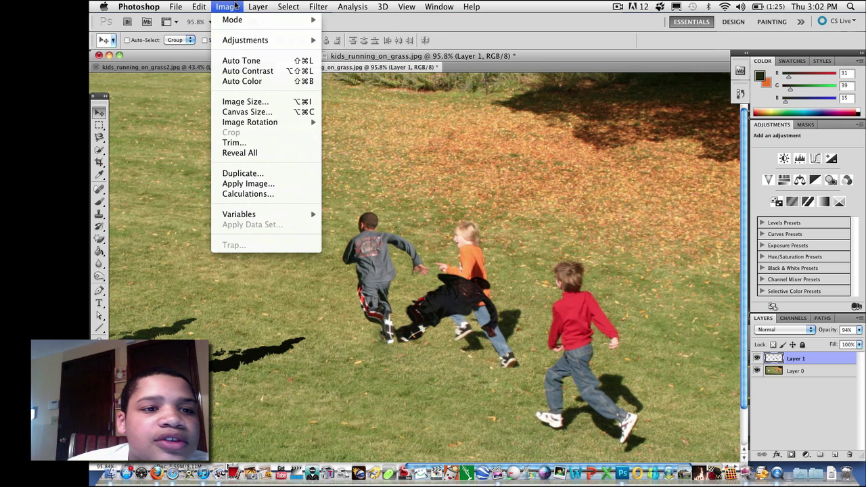
pyautogui.moveTo(239, 40)
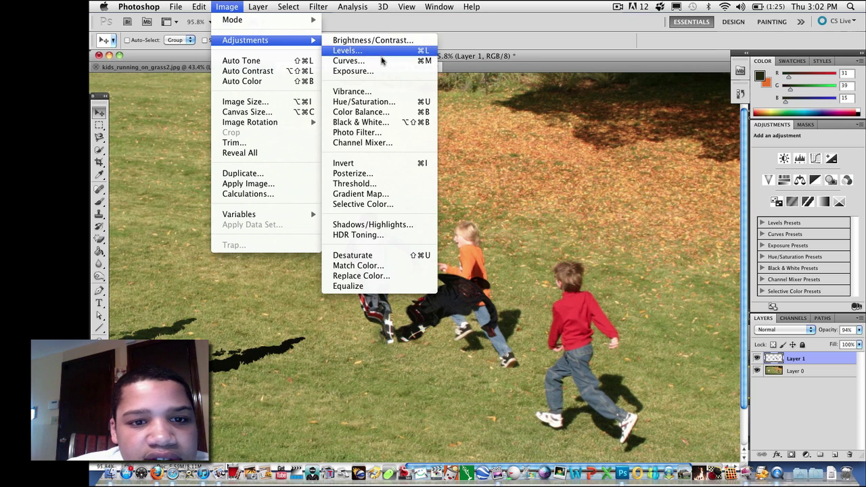
pyautogui.click(389, 103)
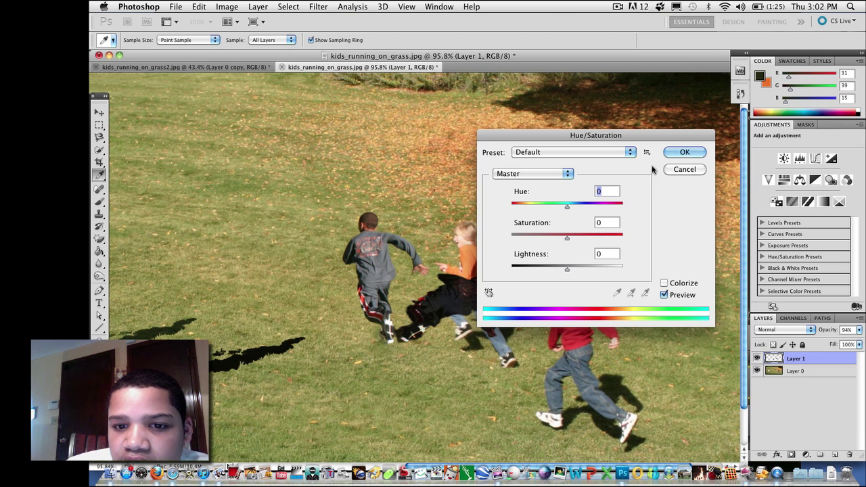
pyautogui.click(588, 154)
pyautogui.click(588, 152)
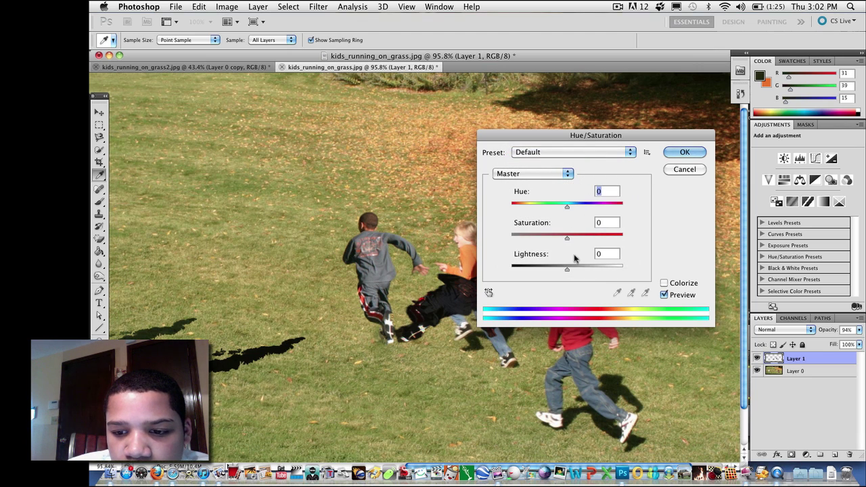
pyautogui.click(679, 282)
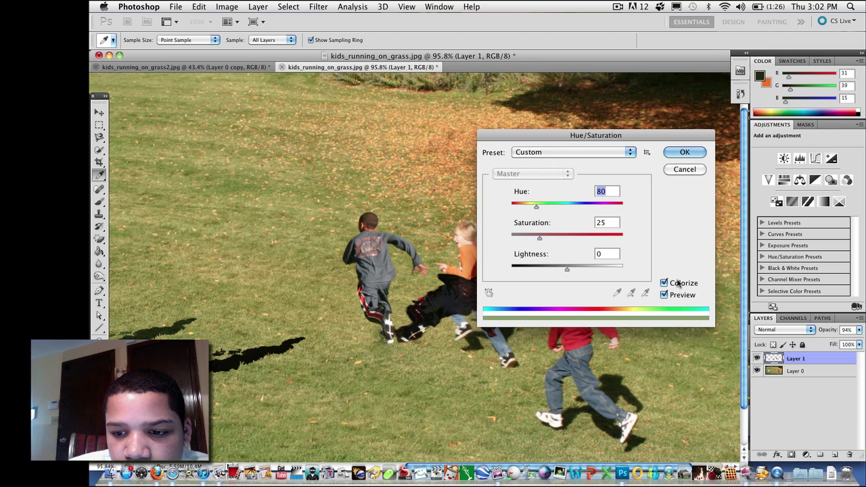
pyautogui.click(683, 153)
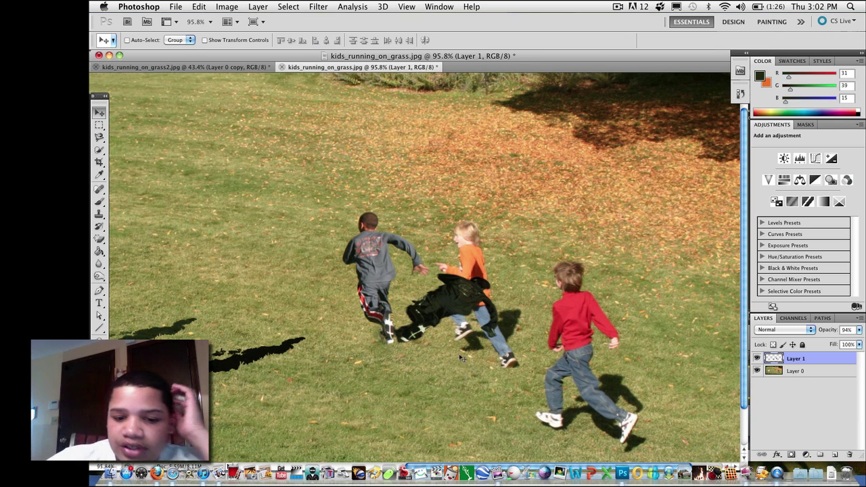
# - Open the Black & White adjustment for the darkened boy copy on Layer 1
pyautogui.click(236, 6)
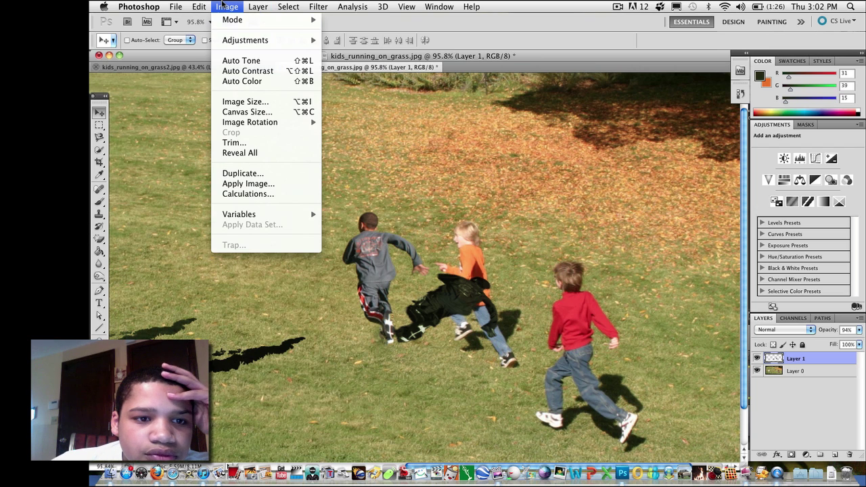
pyautogui.moveTo(247, 39)
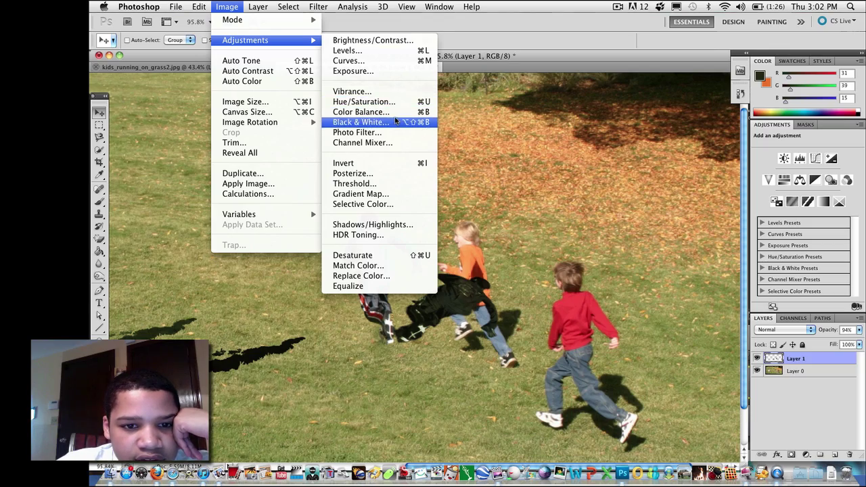
pyautogui.click(379, 121)
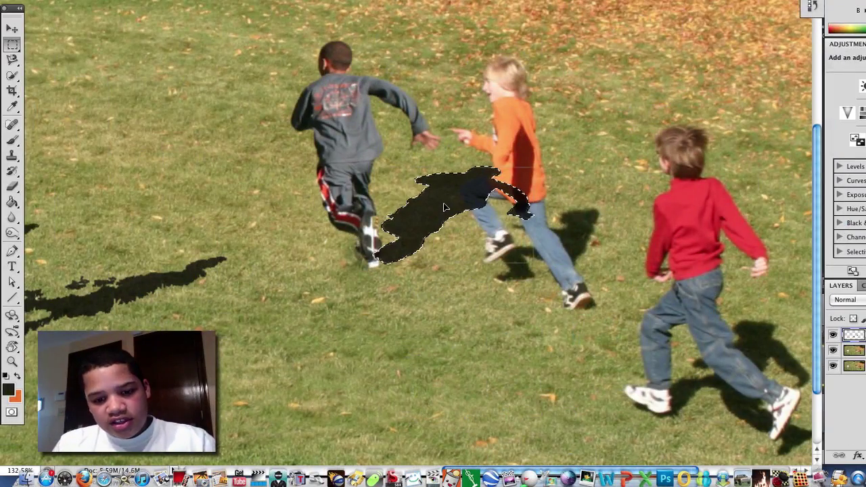
# - Deselect the dark shadow and erase the parts of it on Layer 1 that cover the orange-shirted child's legs and shirt
pyautogui.press('super+d')
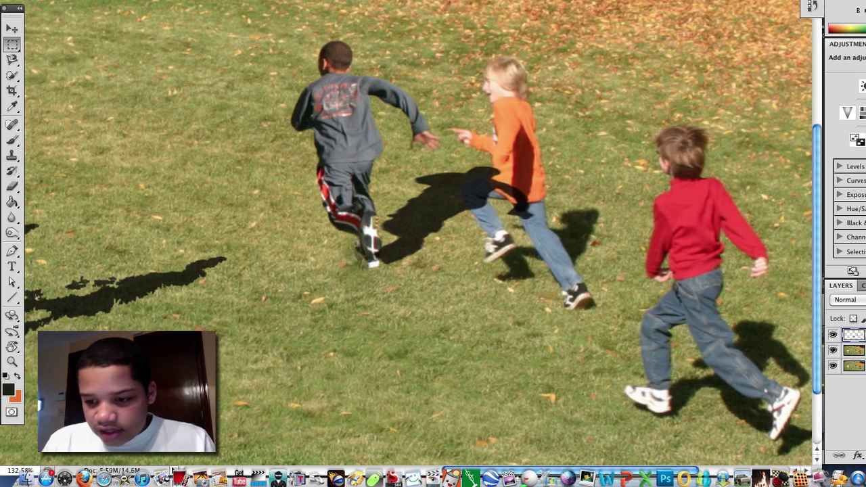
pyautogui.click(853, 365)
pyautogui.press('alt')
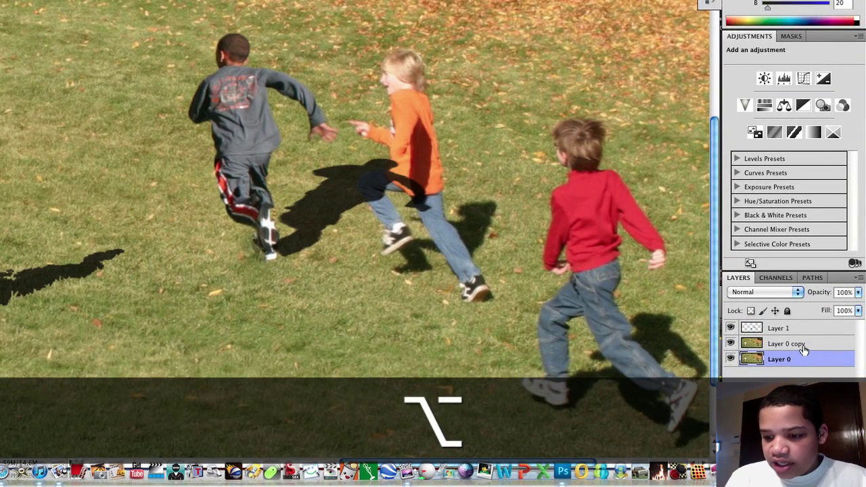
pyautogui.click(803, 349)
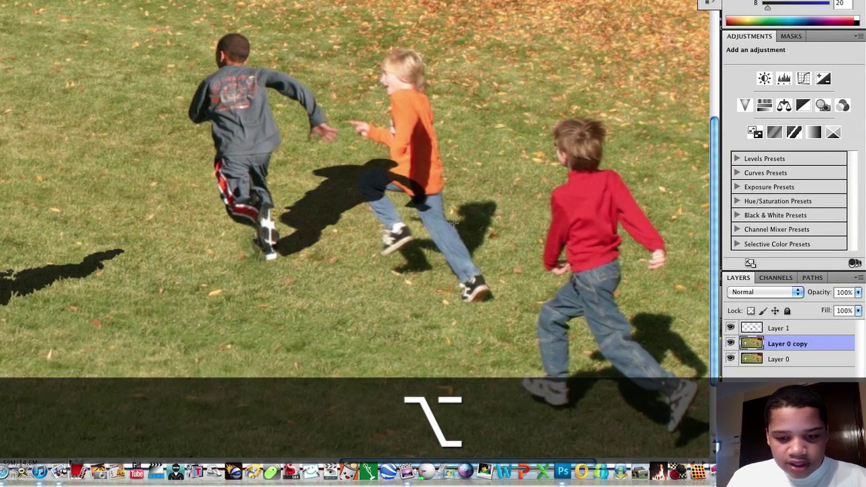
pyautogui.scroll(2, 453, 222)
pyautogui.press('e')
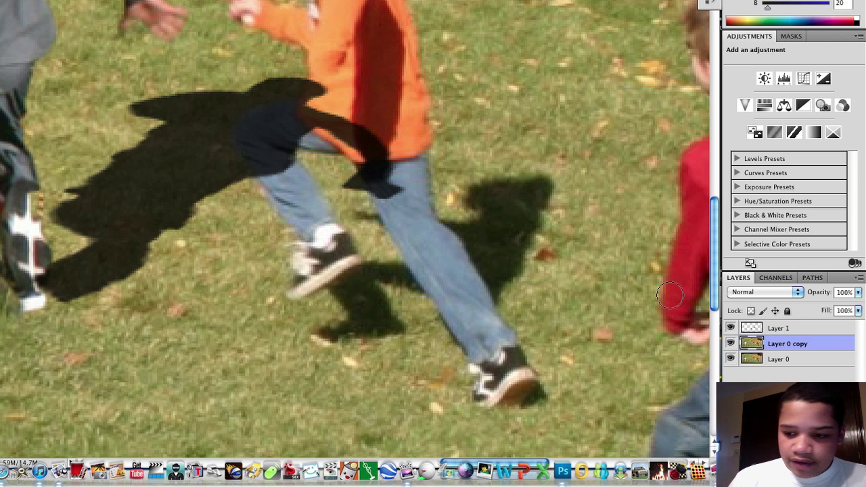
pyautogui.click(777, 330)
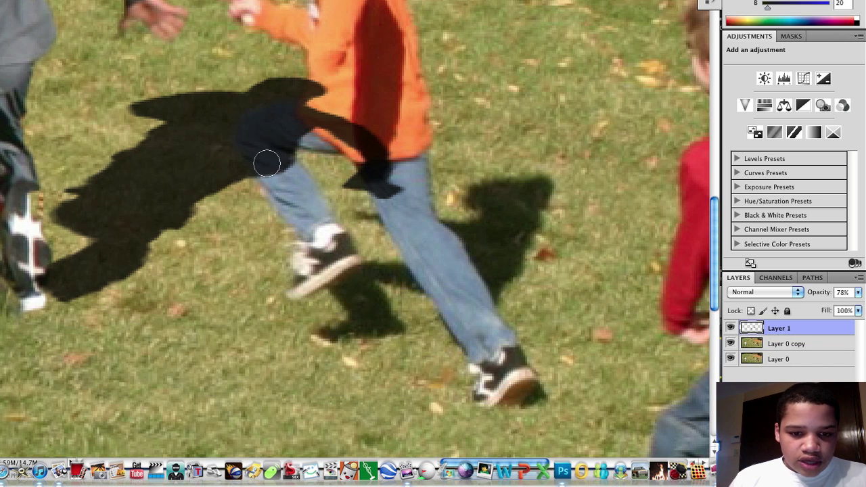
pyautogui.moveTo(257, 149)
pyautogui.mouseDown()
pyautogui.moveTo(309, 113)
pyautogui.moveTo(320, 83)
pyautogui.moveTo(312, 110)
pyautogui.moveTo(259, 123)
pyautogui.moveTo(290, 114)
pyautogui.moveTo(252, 144)
pyautogui.moveTo(252, 124)
pyautogui.moveTo(250, 141)
pyautogui.moveTo(279, 164)
pyautogui.moveTo(279, 176)
pyautogui.moveTo(273, 165)
pyautogui.moveTo(282, 141)
pyautogui.moveTo(339, 123)
pyautogui.moveTo(376, 156)
pyautogui.moveTo(394, 196)
pyautogui.moveTo(364, 163)
pyautogui.moveTo(389, 199)
pyautogui.moveTo(370, 164)
pyautogui.mouseUp()
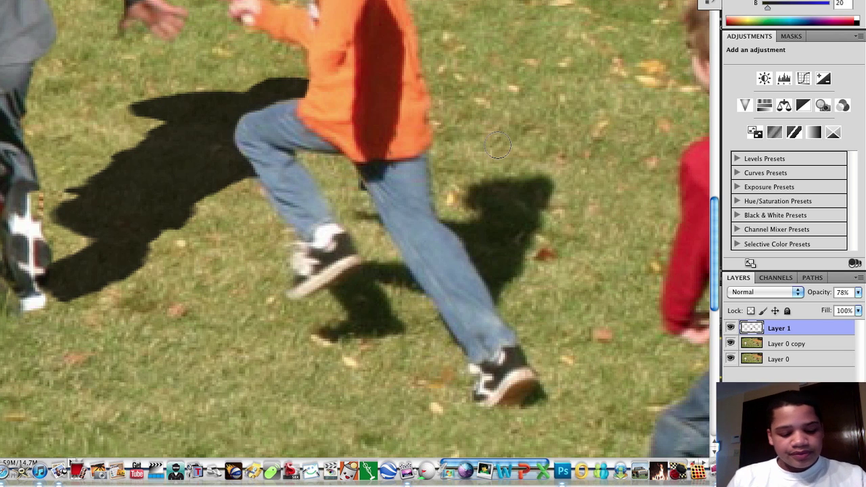
pyautogui.keyDown('alt'); pyautogui.scroll(-2, 497, 144); pyautogui.keyUp('alt')
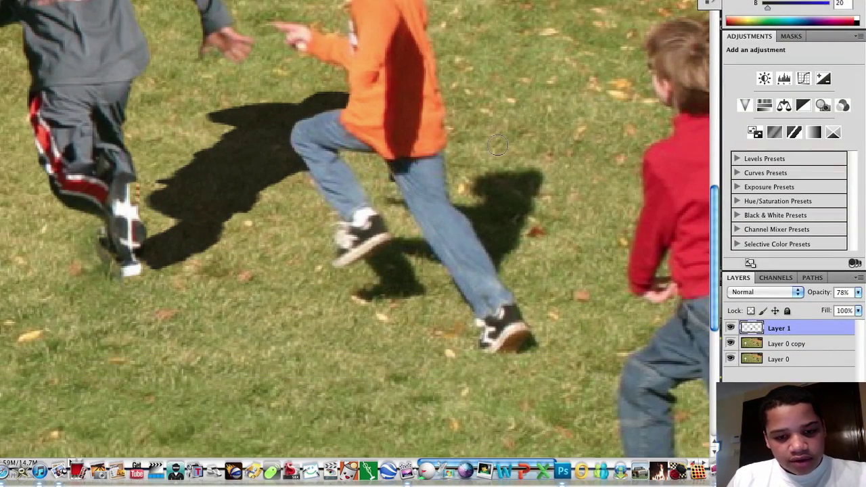
pyautogui.keyDown('alt'); pyautogui.scroll(-5, 497, 144); pyautogui.keyUp('alt')
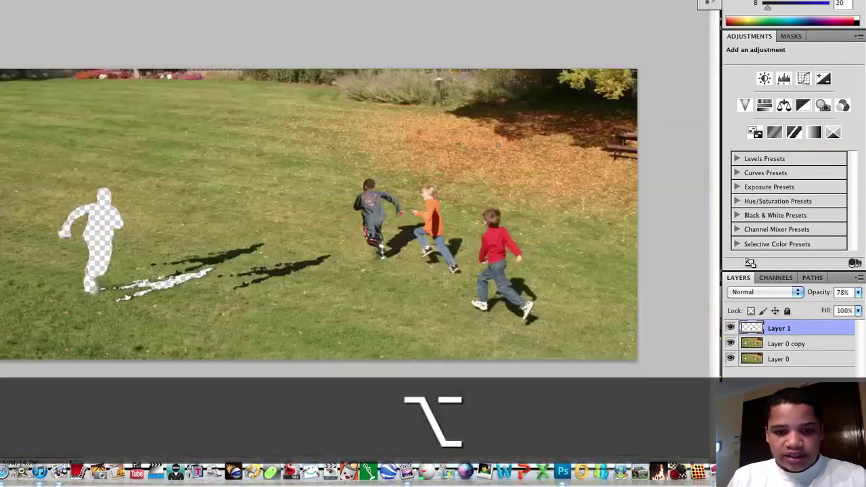
pyautogui.scroll(1, 497, 144)
pyautogui.keyDown('alt'); pyautogui.scroll(1, 497, 144); pyautogui.keyUp('alt')
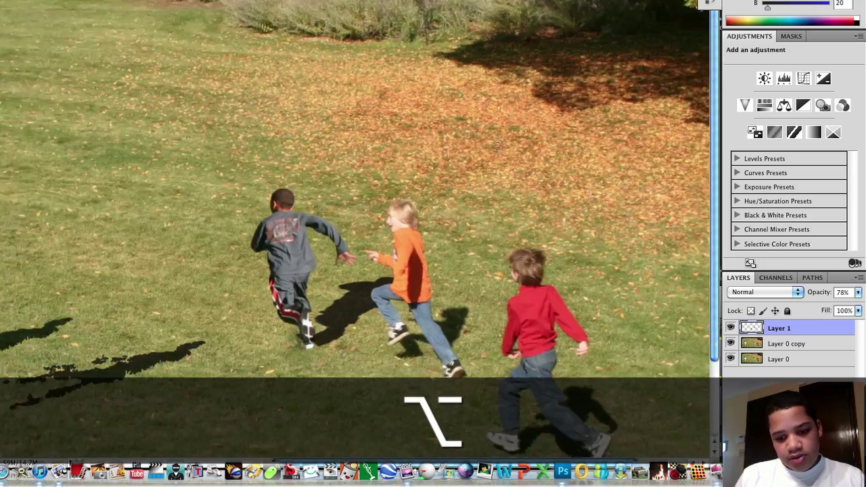
# - Quick-select the transparent boy and shadow cutouts plus the grass around the dark shadows on Layer 0
pyautogui.hscroll(1, 466, 147)
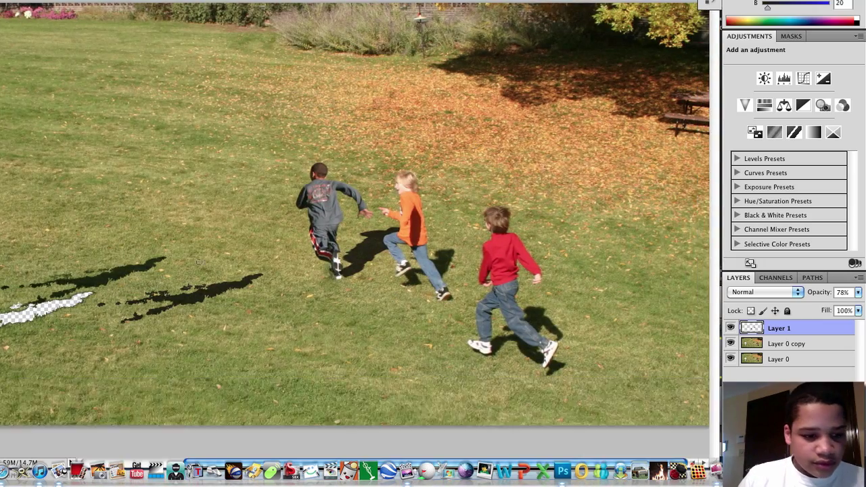
pyautogui.hscroll(-5, 199, 262)
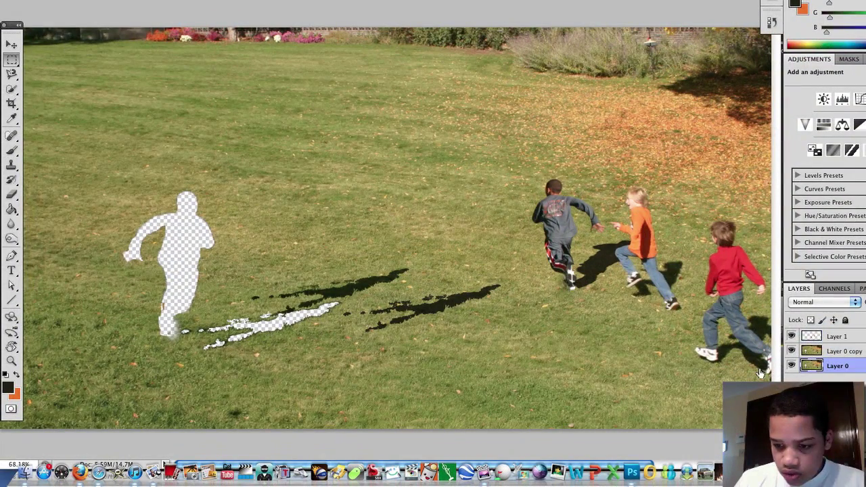
pyautogui.click(13, 90)
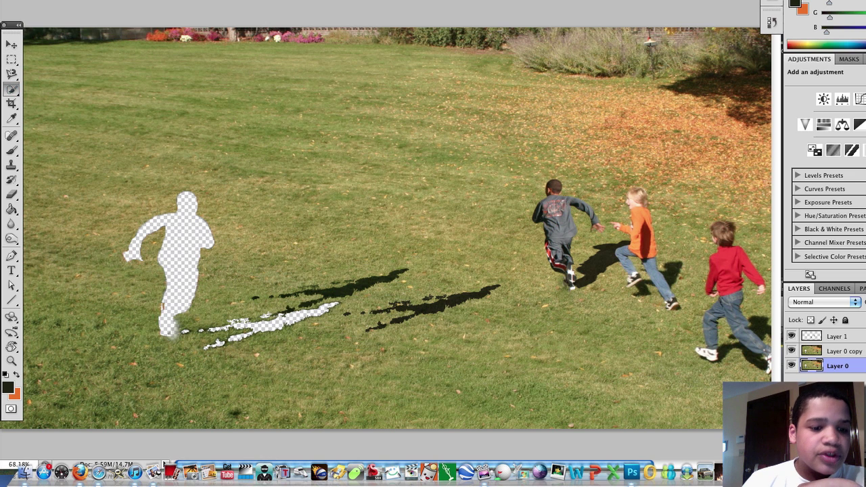
pyautogui.moveTo(252, 349)
pyautogui.mouseDown()
pyautogui.moveTo(308, 313)
pyautogui.moveTo(338, 319)
pyautogui.moveTo(341, 298)
pyautogui.mouseUp()
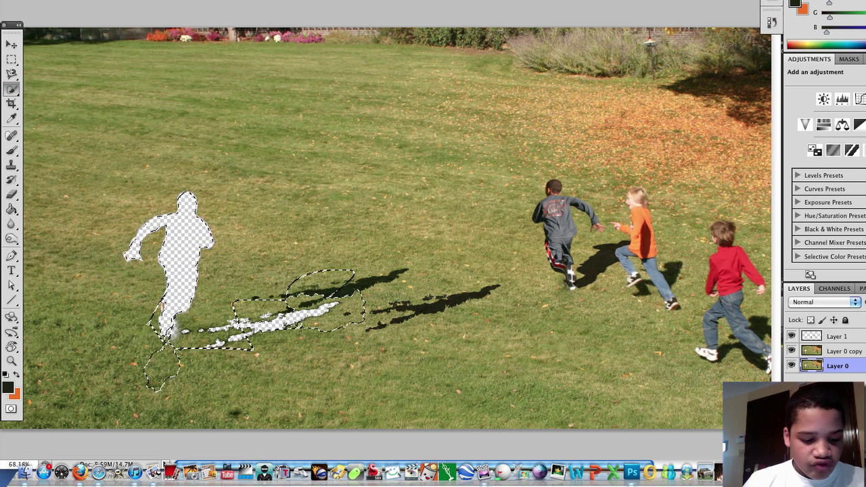
pyautogui.keyDown('shift'); pyautogui.click(203, 322); pyautogui.keyUp('shift')
pyautogui.keyDown('shift'); pyautogui.click(349, 295); pyautogui.keyUp('shift')
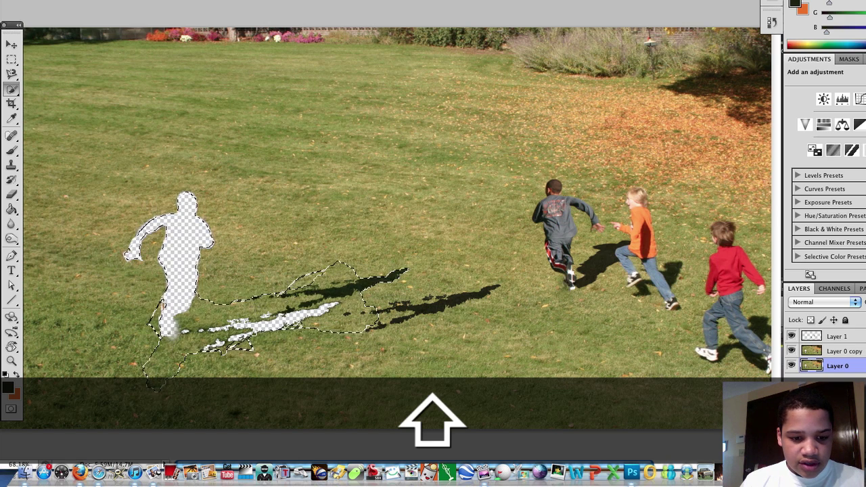
pyautogui.keyDown('shift'); pyautogui.click(417, 317); pyautogui.keyUp('shift')
pyautogui.keyDown('shift'); pyautogui.click(481, 293); pyautogui.keyUp('shift')
pyautogui.keyDown('shift'); pyautogui.click(432, 324); pyautogui.keyUp('shift')
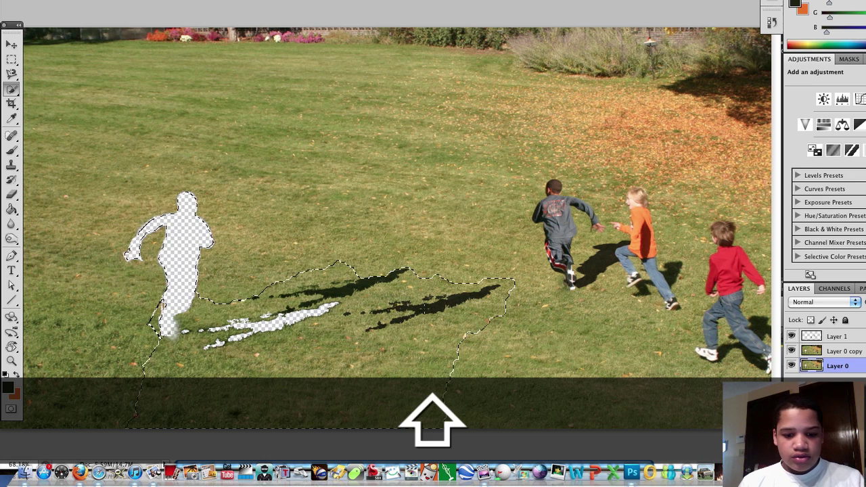
# - Subtract the excess grass below the shadows from the selection, down to the photo's lower edge
pyautogui.press('ctrl')
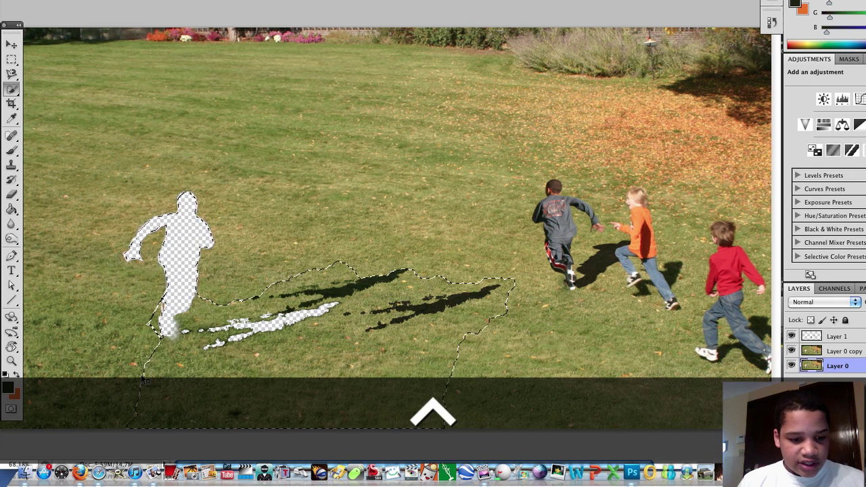
pyautogui.press('alt')
pyautogui.keyDown('alt'); pyautogui.click(291, 399); pyautogui.keyUp('alt')
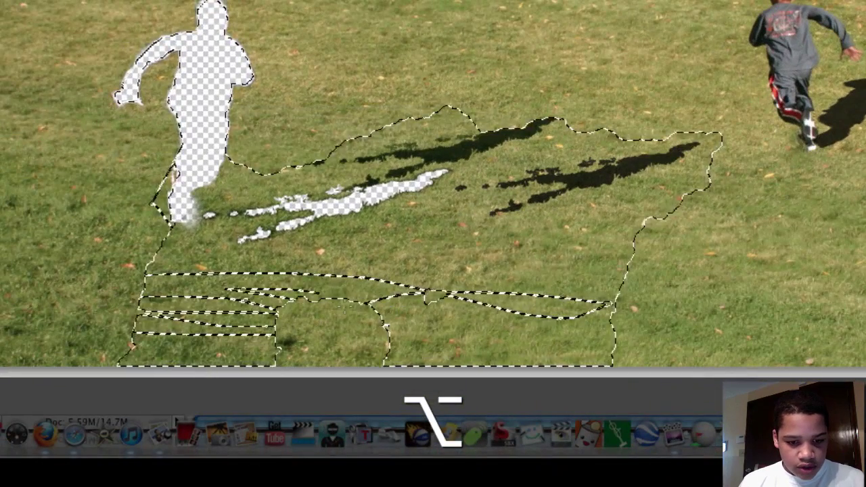
pyautogui.moveTo(596, 324)
pyautogui.mouseDown()
pyautogui.moveTo(568, 311)
pyautogui.moveTo(574, 332)
pyautogui.moveTo(581, 321)
pyautogui.mouseUp()
pyautogui.moveTo(196, 345)
pyautogui.mouseDown()
pyautogui.moveTo(203, 304)
pyautogui.moveTo(163, 297)
pyautogui.moveTo(175, 292)
pyautogui.mouseUp()
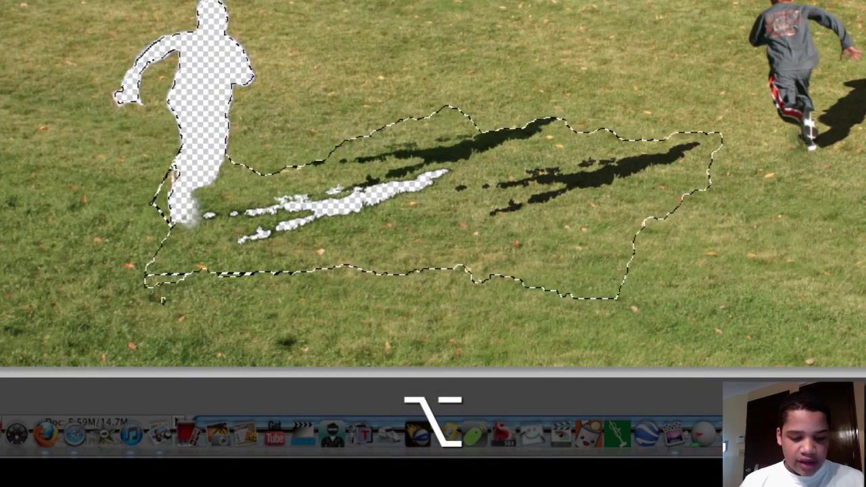
pyautogui.keyDown('alt'); pyautogui.click(164, 289); pyautogui.keyUp('alt')
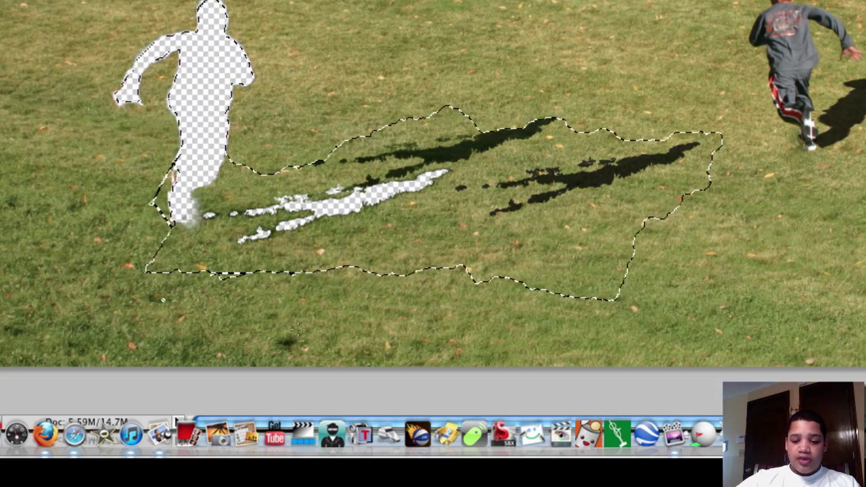
# - Try a Content-Aware fill of the selected area on Layer 0 in Normal mode at 100% opacity, and undo it
pyautogui.press('shift')
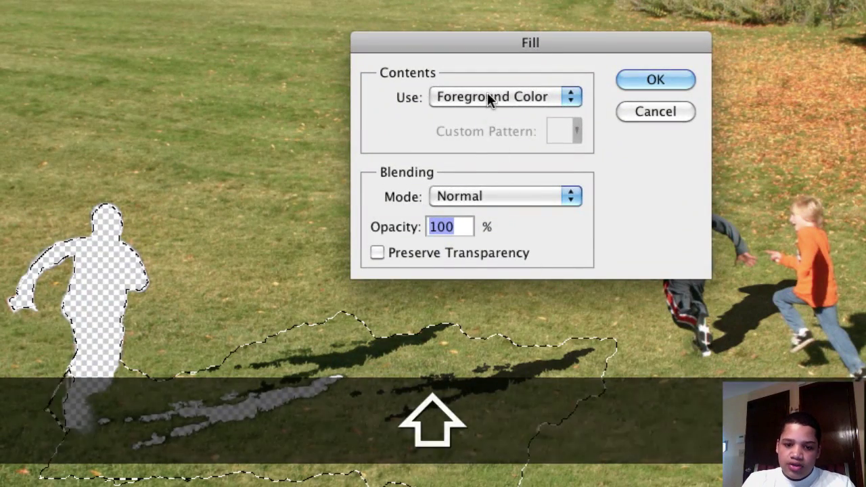
pyautogui.click(487, 92)
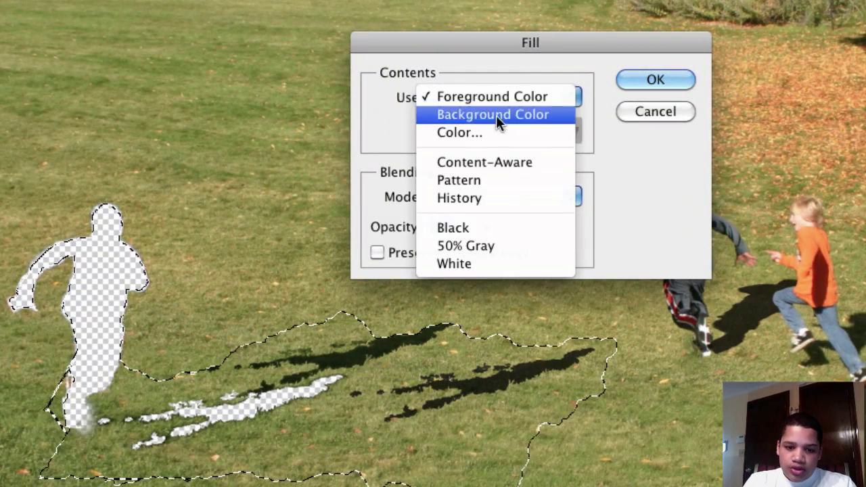
pyautogui.click(517, 163)
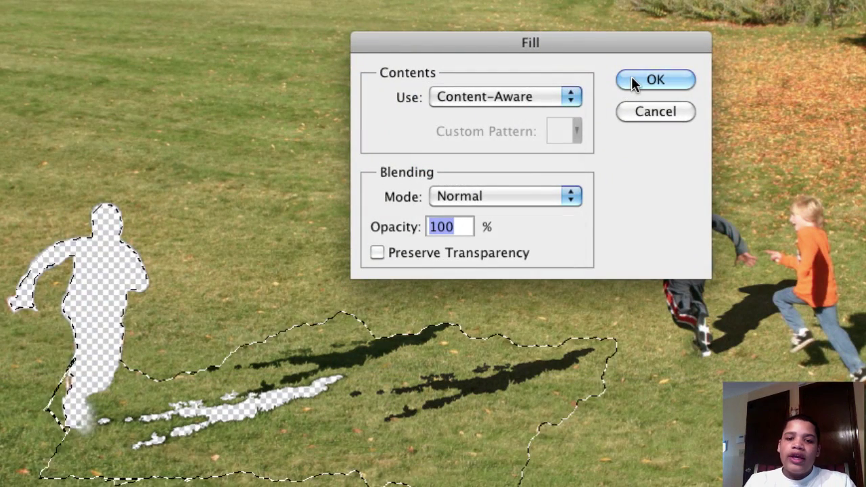
pyautogui.click(631, 78)
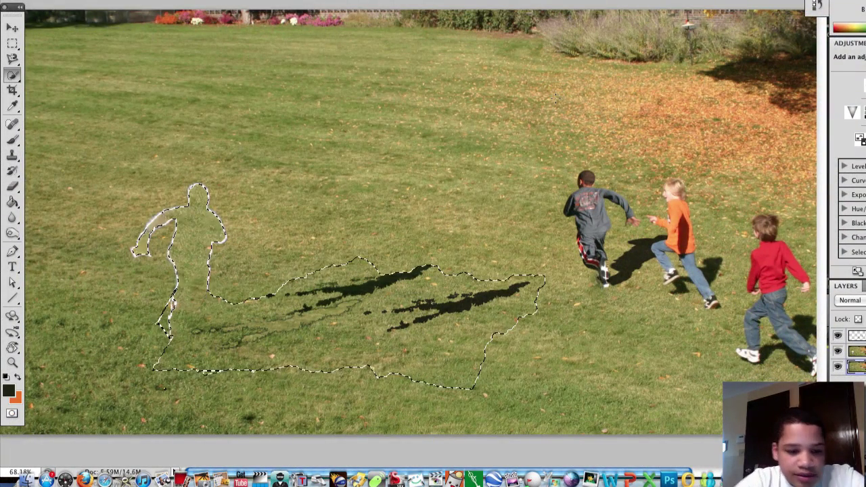
pyautogui.click(856, 351)
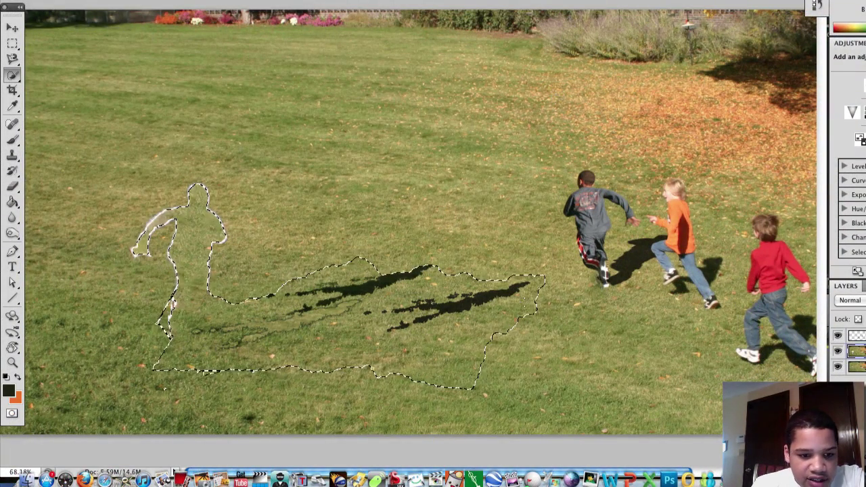
pyautogui.press('super+z')
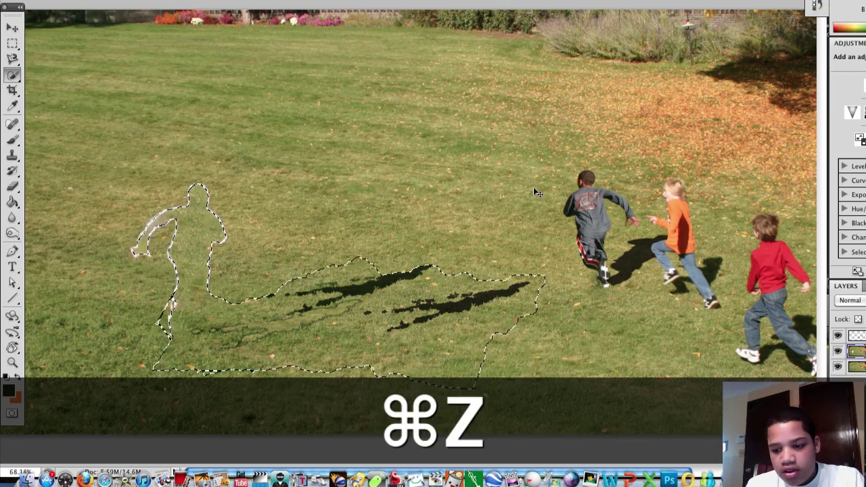
# - Expand the selection around the cutouts and shadows by 3 pixels two times
pyautogui.click(207, 1)
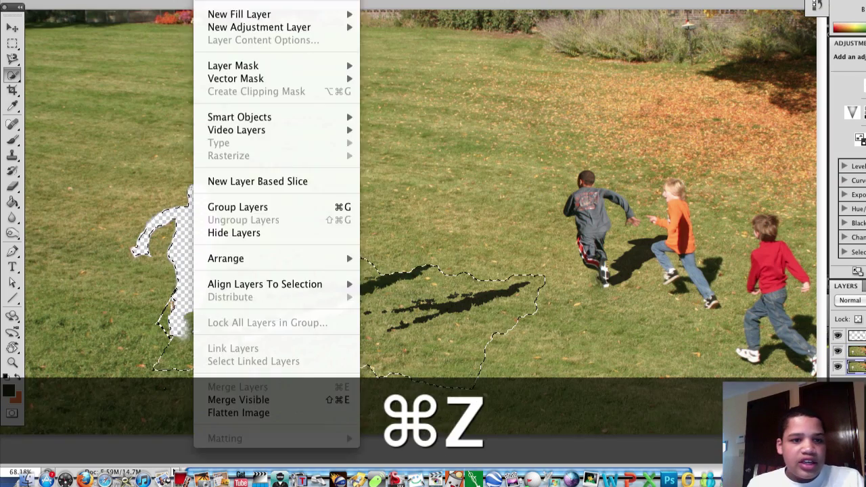
pyautogui.moveTo(249, 7)
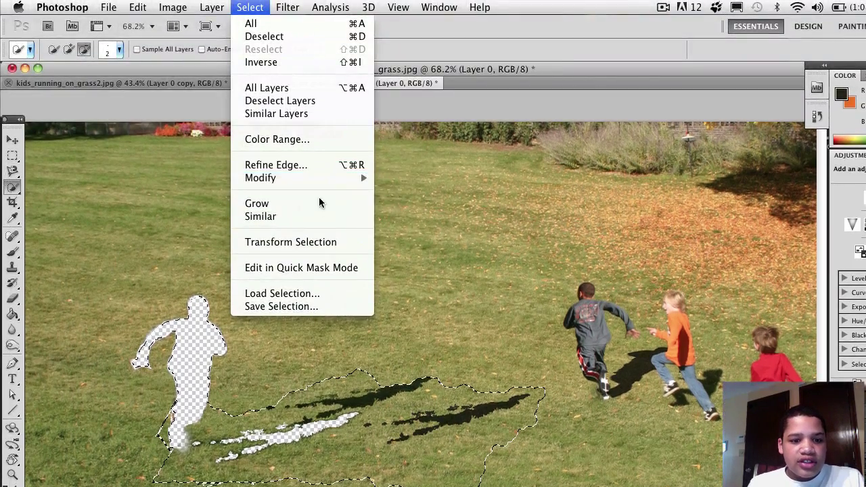
pyautogui.moveTo(325, 178)
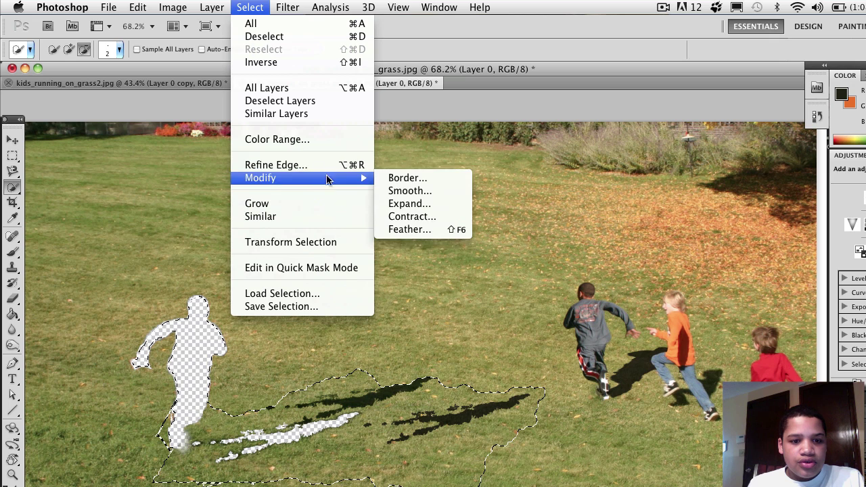
pyautogui.click(408, 205)
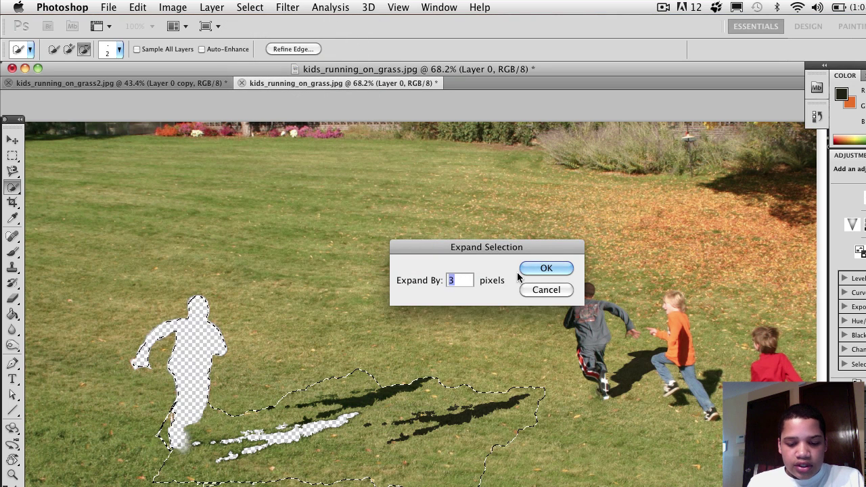
pyautogui.click(546, 269)
pyautogui.click(250, 6)
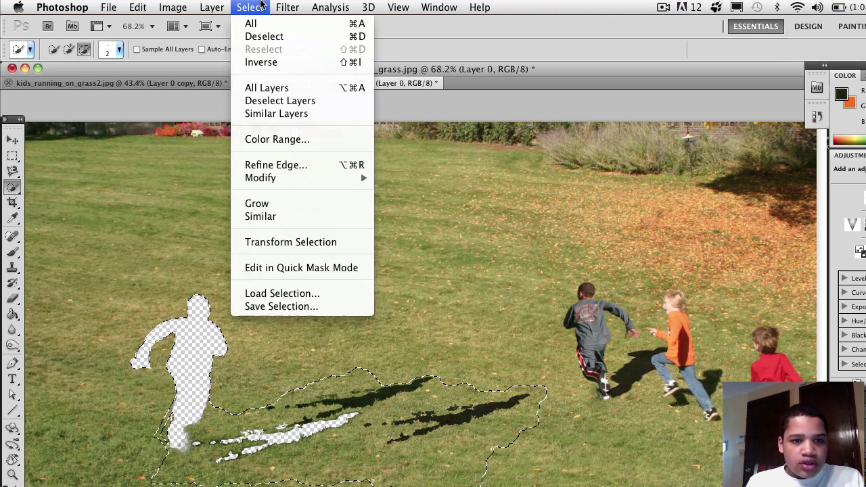
pyautogui.moveTo(324, 179)
pyautogui.click(450, 205)
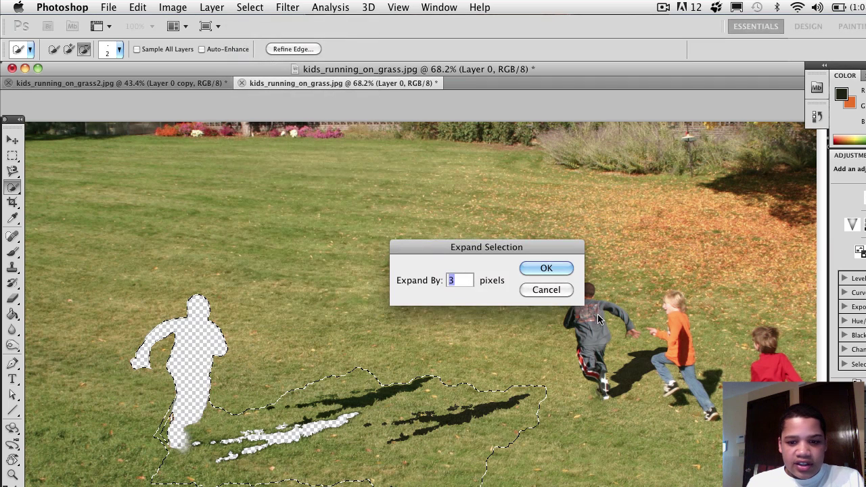
pyautogui.click(548, 270)
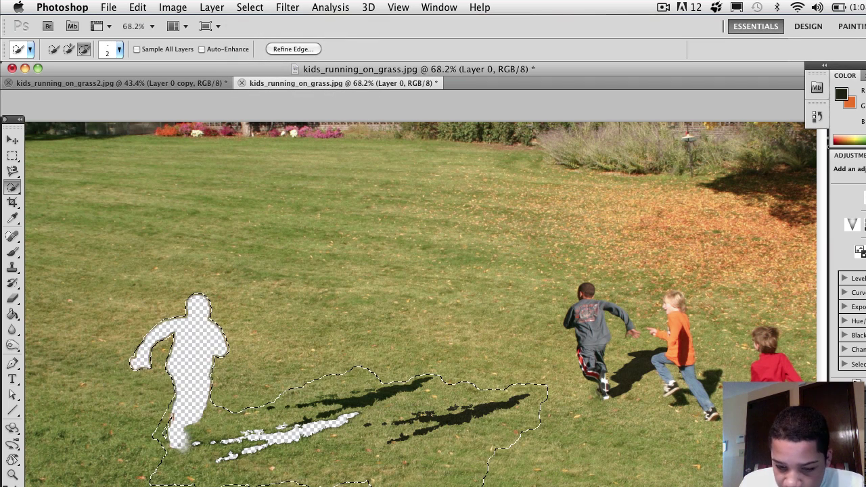
pyautogui.press('shift')
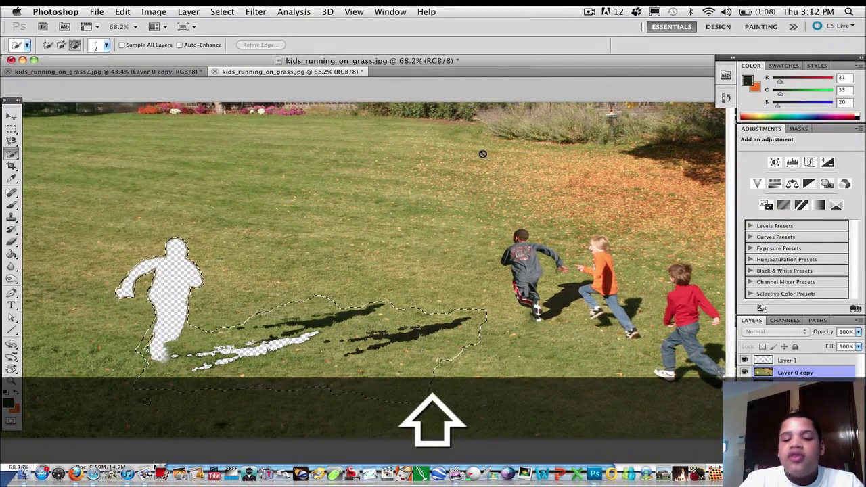
pyautogui.click(115, 10)
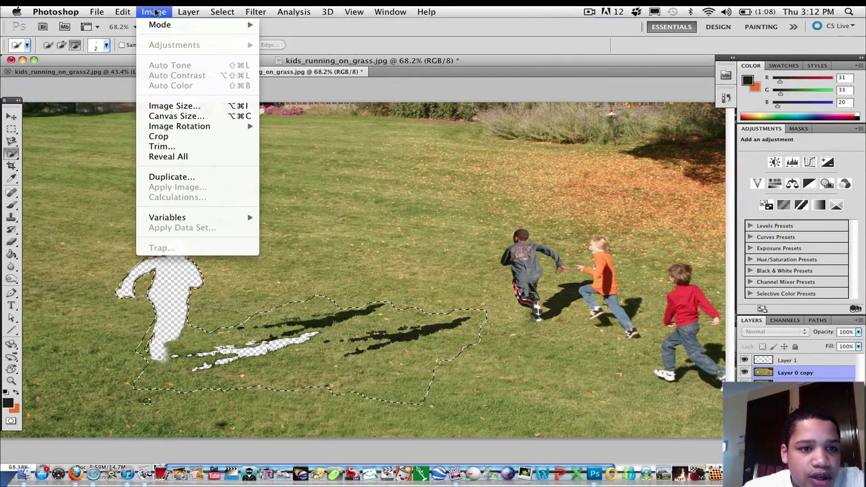
pyautogui.click(414, 365)
pyautogui.press('shift')
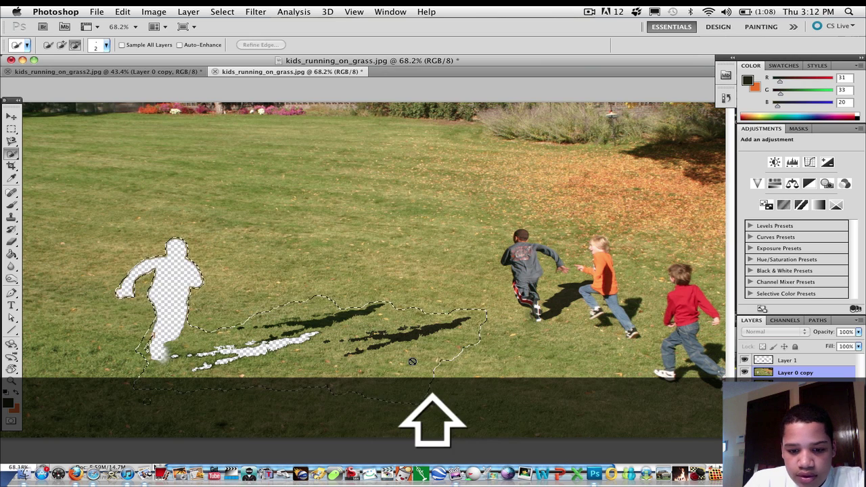
pyautogui.keyDown('shift'); pyautogui.click(465, 387); pyautogui.keyUp('shift')
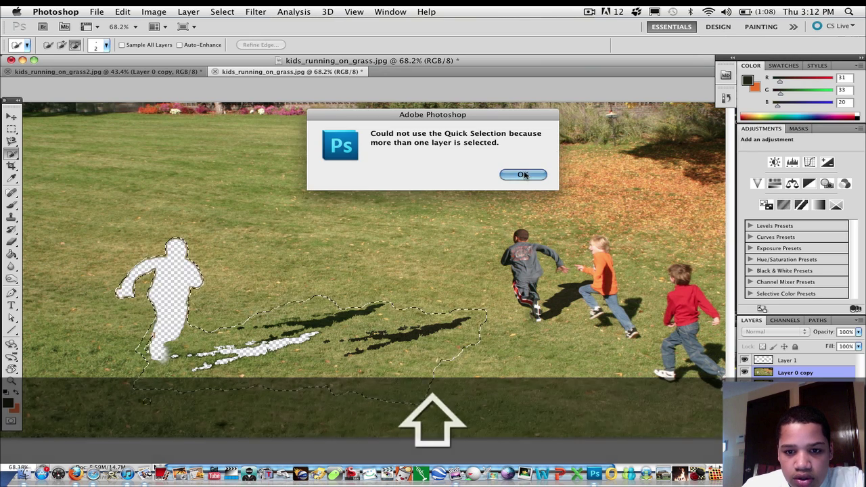
pyautogui.click(522, 175)
pyautogui.press('i')
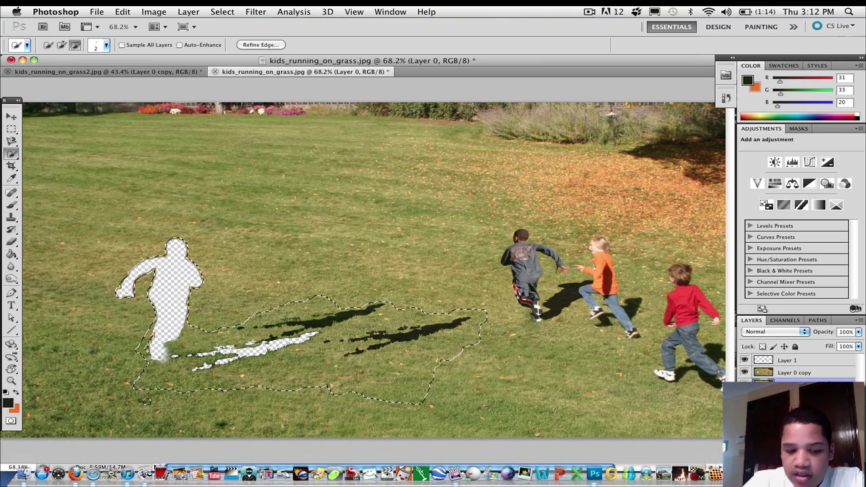
# - Fill the expanded selection on Layer 0 with Content-Aware
pyautogui.hotkey('shift', 'BackSpace')
pyautogui.press('Return')
pyautogui.press('w')
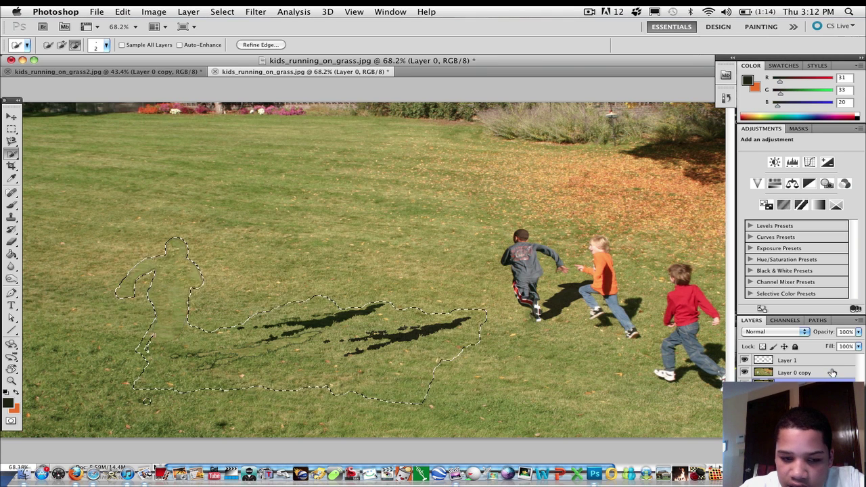
# - Apply the same Content-Aware fill to the selected area on Layer 0 copy
pyautogui.click(832, 374)
pyautogui.press('shift')
pyautogui.hotkey('shift', 'BackSpace')
pyautogui.press('Return')
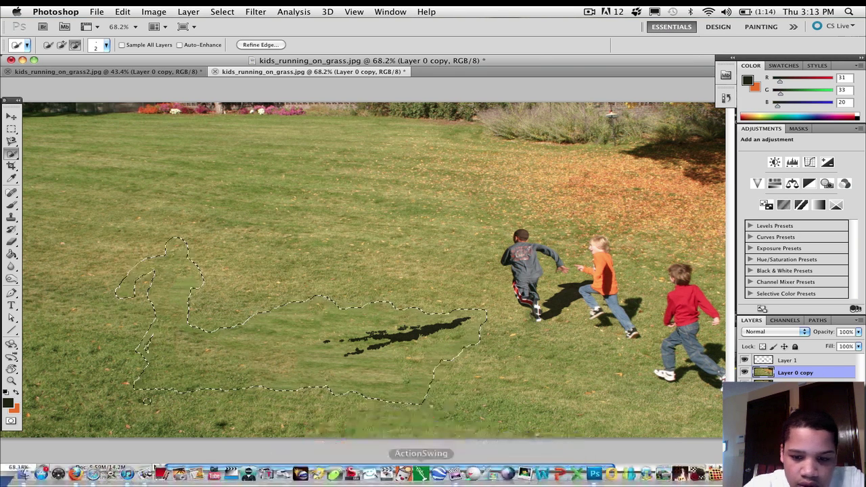
# - Make Layer 1 active and fill its selected area with Content-Aware as well
pyautogui.click(829, 364)
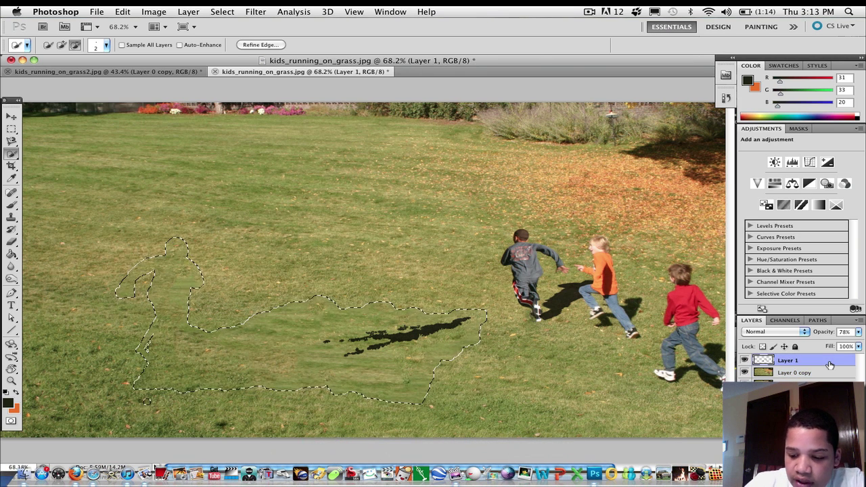
pyautogui.hotkey('shift', 'BackSpace')
pyautogui.press('Return')
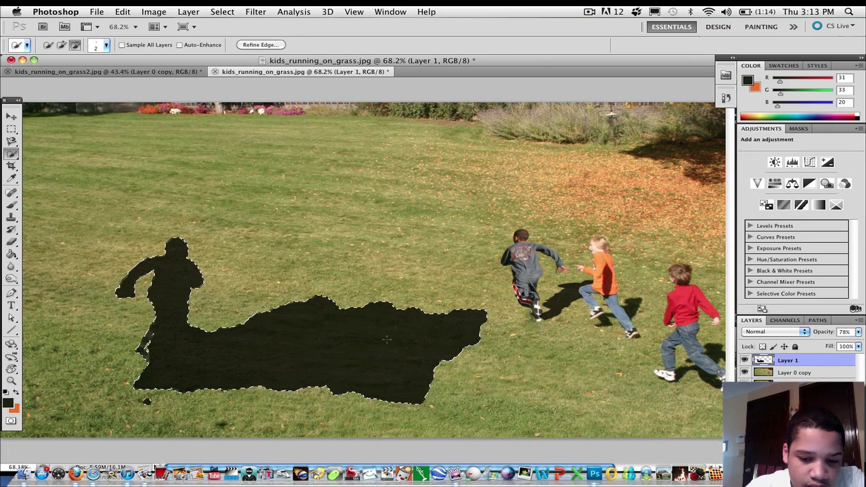
# - Delete the dark silhouette and shadow fill from Layer 1 using rectangular marquee selections around them, and clear the selection
pyautogui.press('super+d')
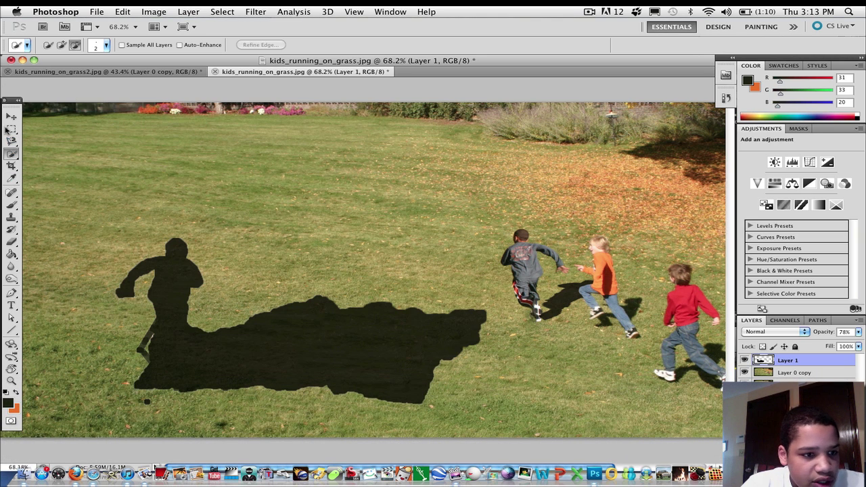
pyautogui.click(10, 128)
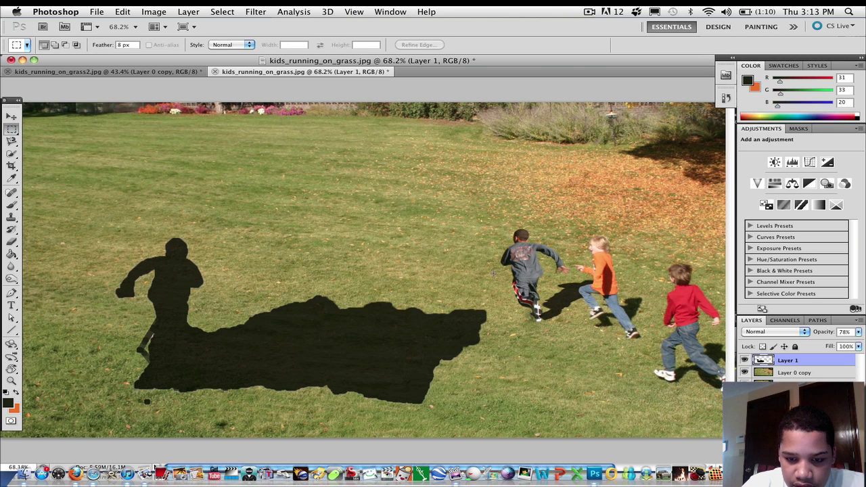
pyautogui.moveTo(439, 338); pyautogui.dragTo(117, 418)
pyautogui.press('shift')
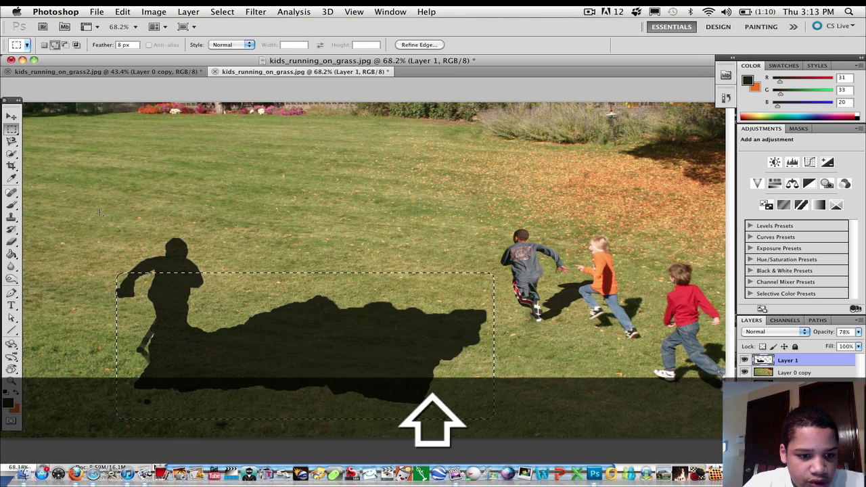
pyautogui.moveTo(219, 333); pyautogui.dragTo(220, 334)
pyautogui.press('Delete')
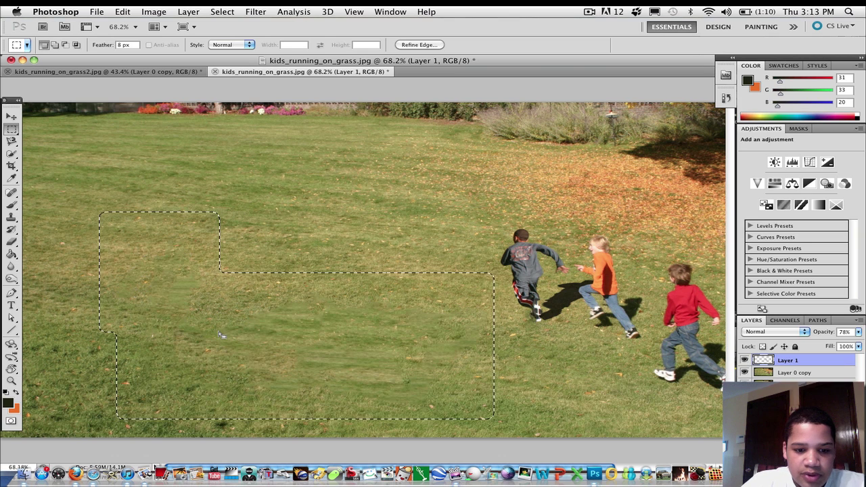
pyautogui.click(287, 202)
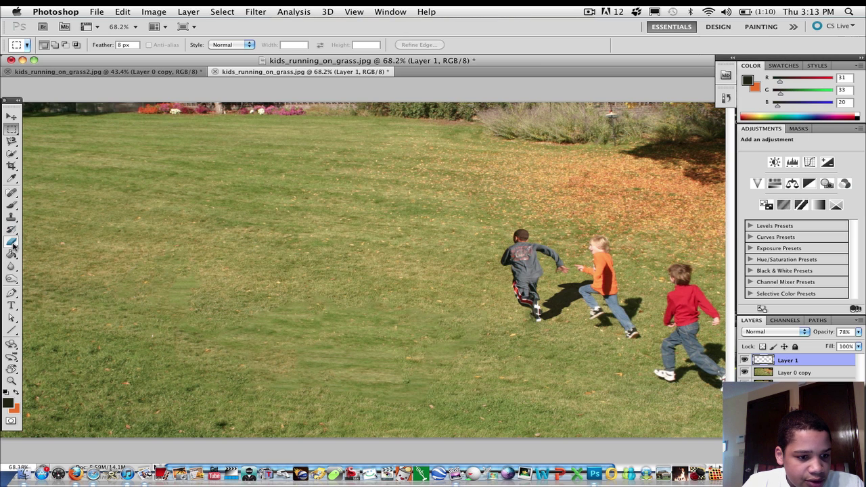
# - Try to retouch the smeared grass on Layer 0 copy with the Clone Stamp, and undo the attempt
pyautogui.click(13, 217)
pyautogui.press('alt')
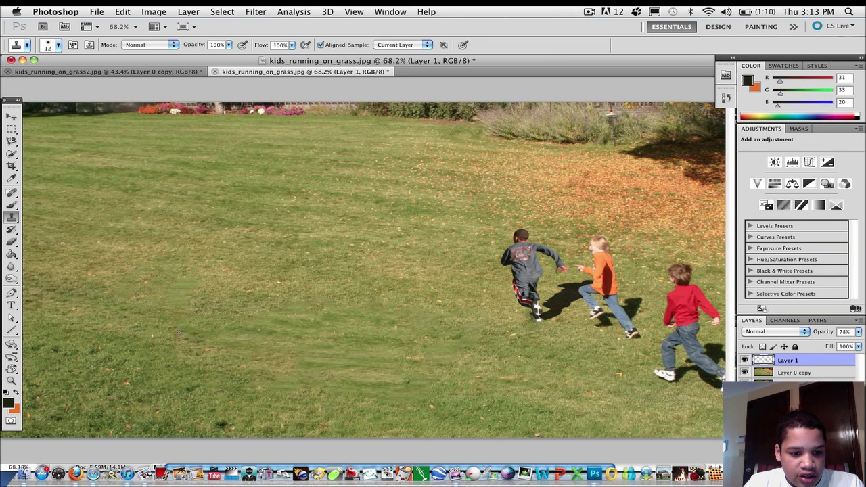
pyautogui.click(844, 377)
pyautogui.press('alt')
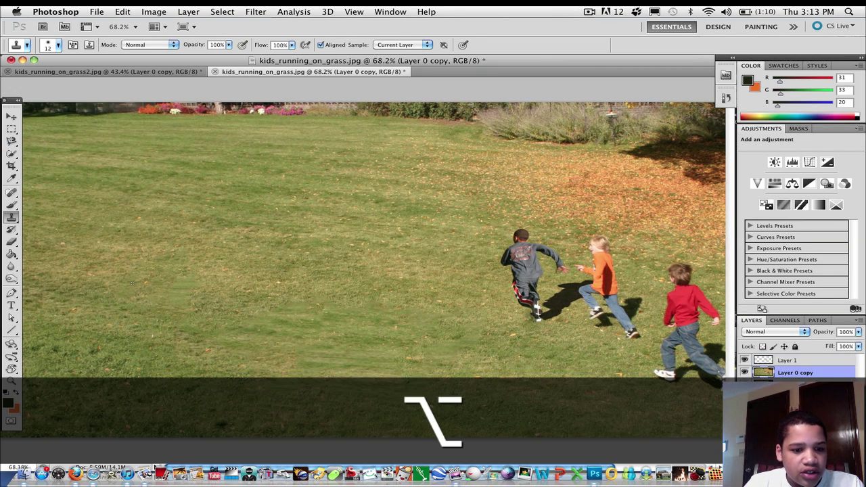
pyautogui.press('super+z')
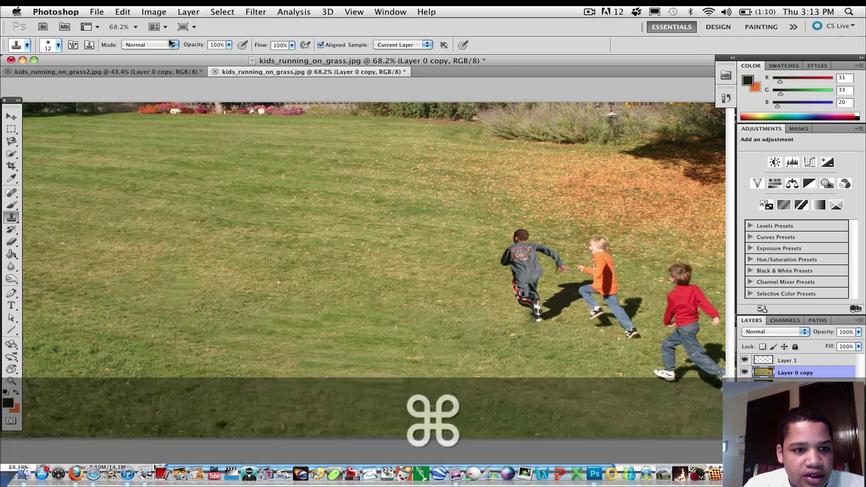
# - Try cloning clean grass over the streaky patch with a 48 px soft Clone Stamp brush, and undo the strokes
pyautogui.click(49, 50)
pyautogui.click(44, 73)
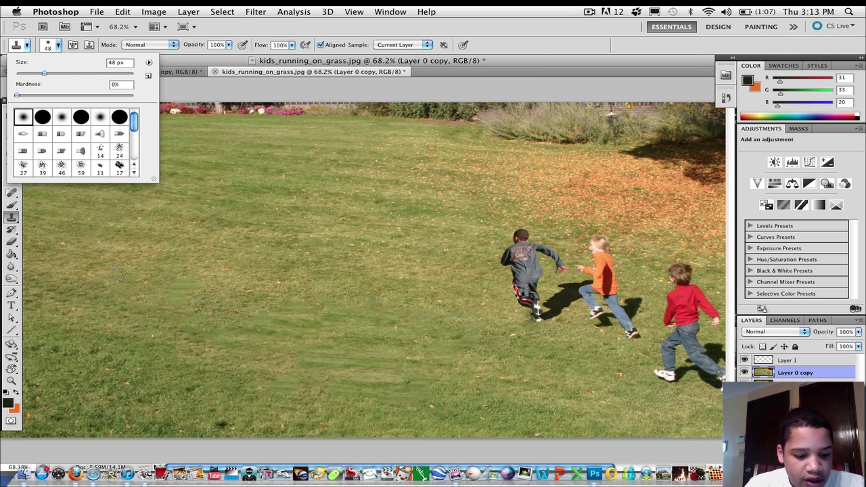
pyautogui.keyDown('alt'); pyautogui.click(64, 263); pyautogui.keyUp('alt')
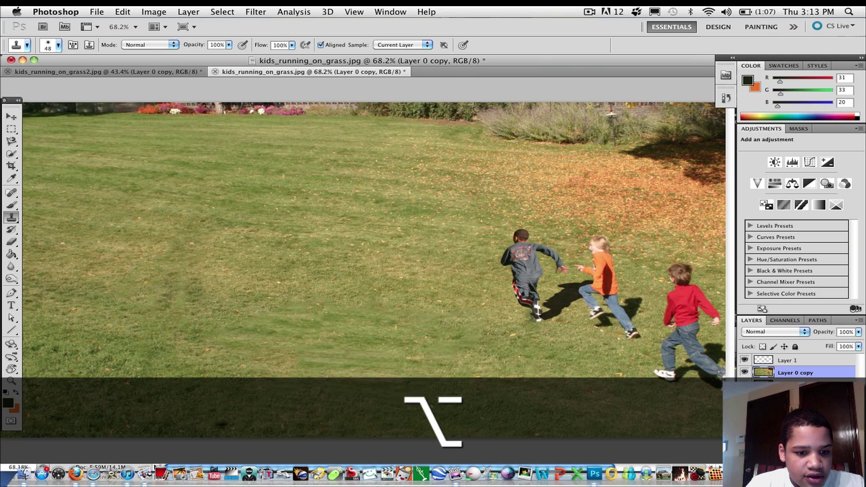
pyautogui.moveTo(206, 347)
pyautogui.mouseDown()
pyautogui.moveTo(220, 389)
pyautogui.moveTo(238, 373)
pyautogui.moveTo(296, 365)
pyautogui.moveTo(335, 272)
pyautogui.moveTo(269, 363)
pyautogui.moveTo(250, 304)
pyautogui.moveTo(191, 370)
pyautogui.moveTo(158, 381)
pyautogui.moveTo(127, 340)
pyautogui.moveTo(142, 289)
pyautogui.moveTo(132, 237)
pyautogui.moveTo(117, 308)
pyautogui.moveTo(196, 194)
pyautogui.moveTo(263, 309)
pyautogui.moveTo(323, 314)
pyautogui.moveTo(340, 267)
pyautogui.moveTo(364, 242)
pyautogui.moveTo(393, 311)
pyautogui.mouseUp()
pyautogui.press('super+z')
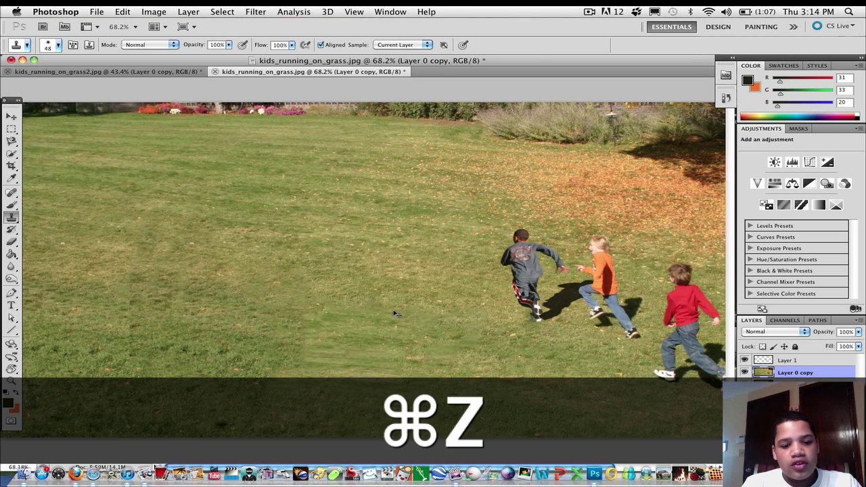
pyautogui.press('super+alt+z')
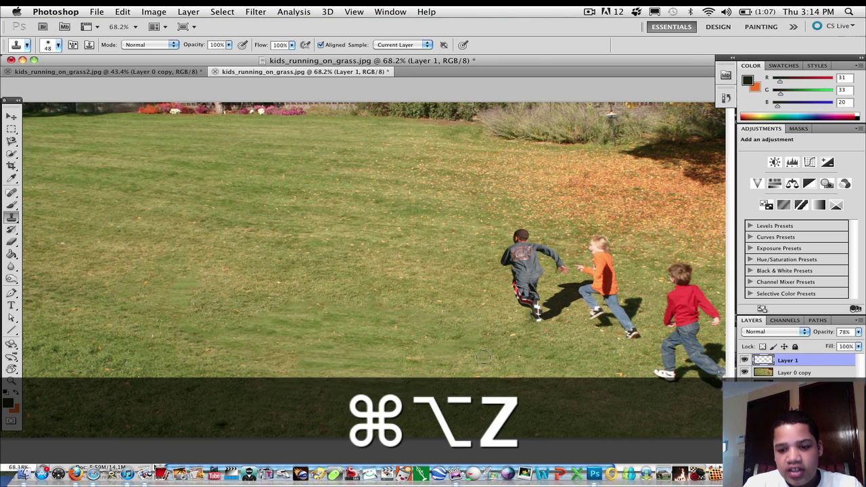
# - Crop the photo to the area around the three running boys, cutting off the smeared grass beside them
pyautogui.hscroll(4, 433, 286)
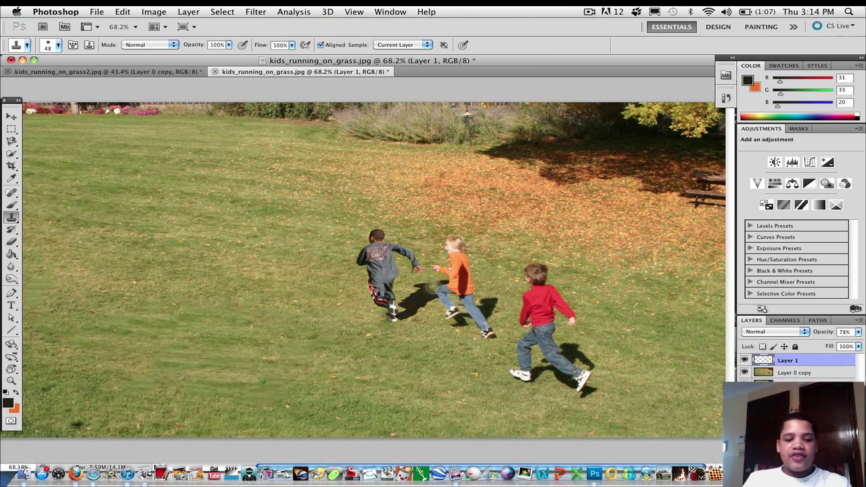
pyautogui.hscroll(-1, 433, 287)
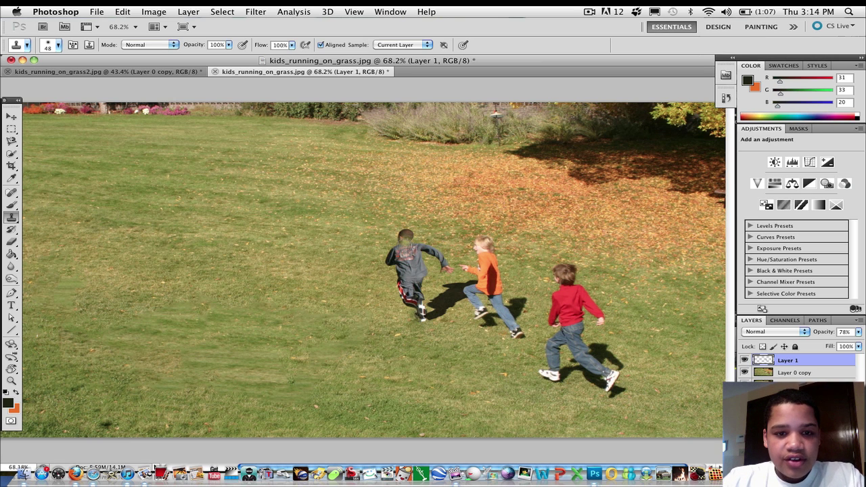
pyautogui.click(11, 167)
pyautogui.hscroll(2, 433, 260)
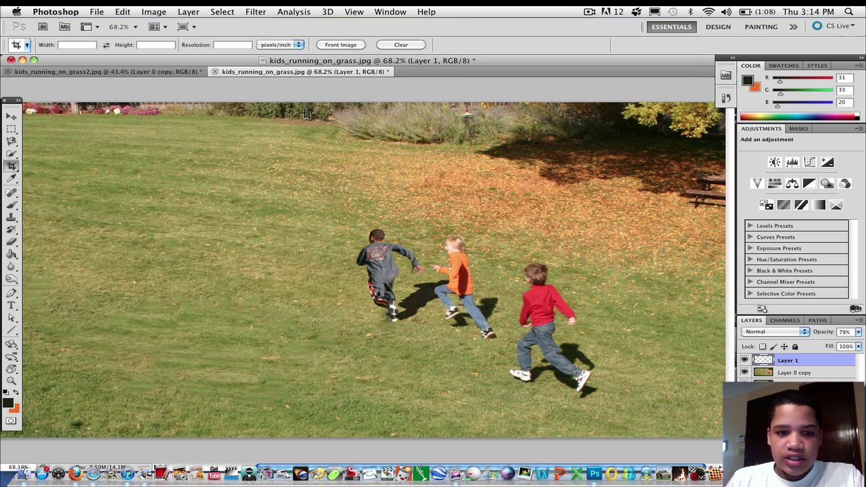
pyautogui.moveTo(328, 142)
pyautogui.mouseDown()
pyautogui.moveTo(538, 419)
pyautogui.moveTo(725, 450)
pyautogui.moveTo(751, 467)
pyautogui.mouseUp()
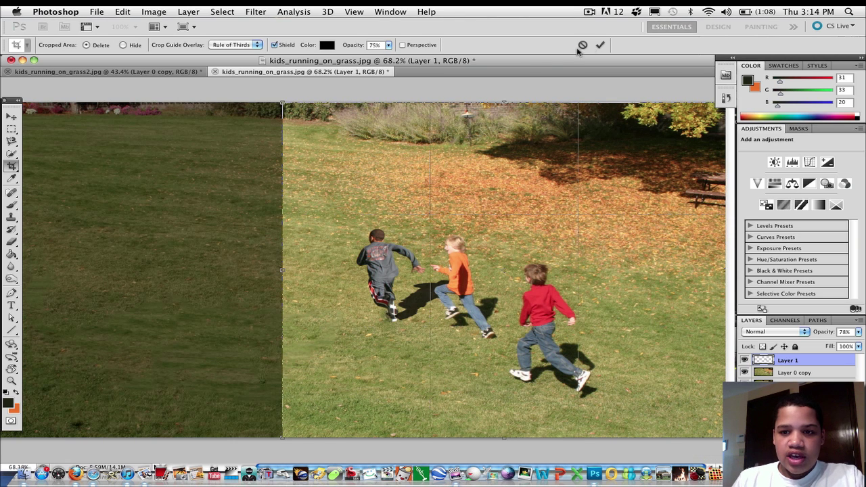
pyautogui.click(600, 45)
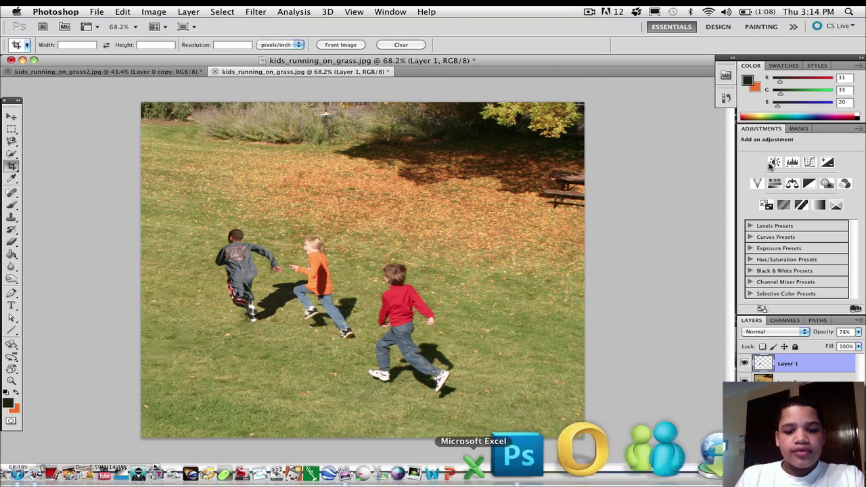